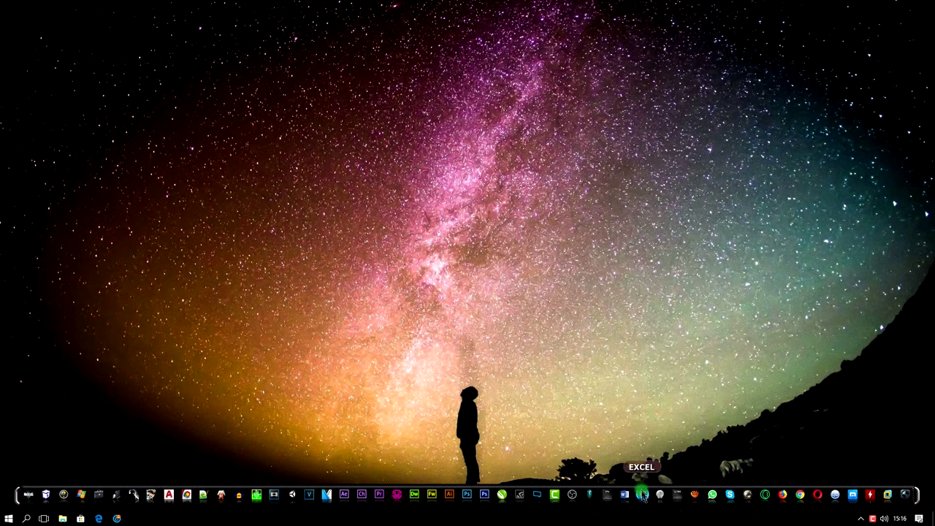
Step: Launch Excel and create a new workbook from the 'Pasta de trabalho em branco' template
click(642, 496)
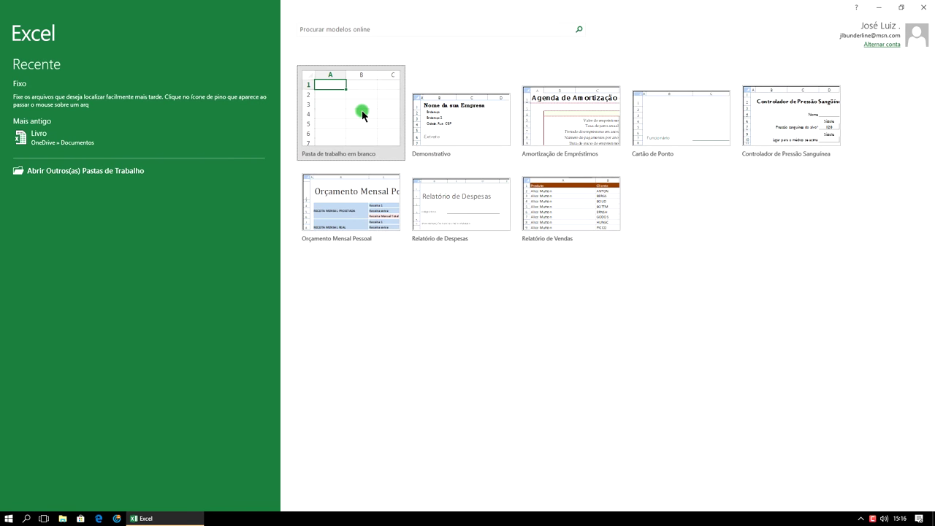
click(363, 114)
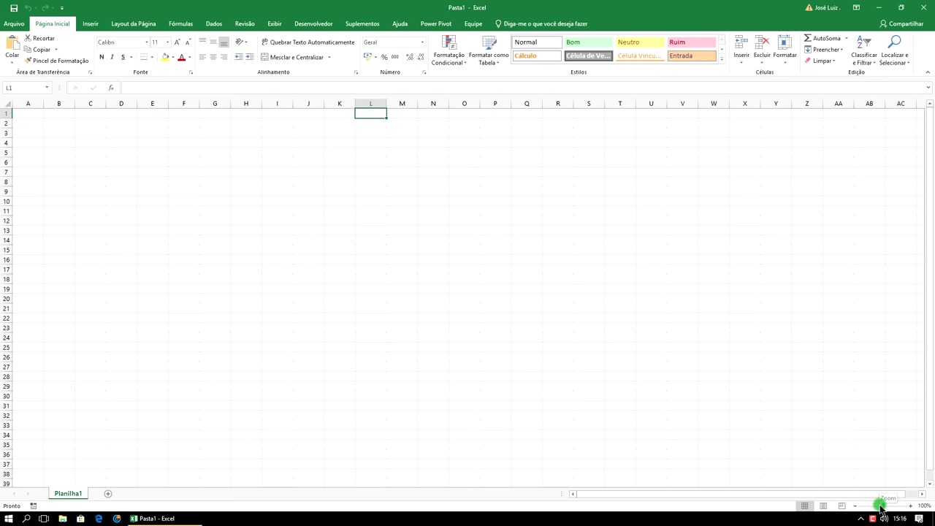
Step: Zoom the empty Planilha1 sheet to 310% and scroll back to column A
drag(882, 505, 873, 506)
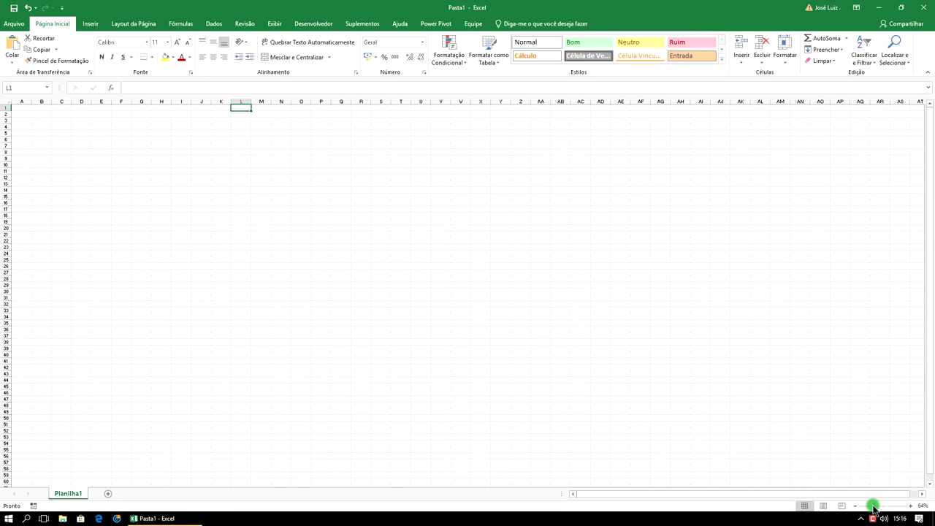
drag(873, 505, 897, 508)
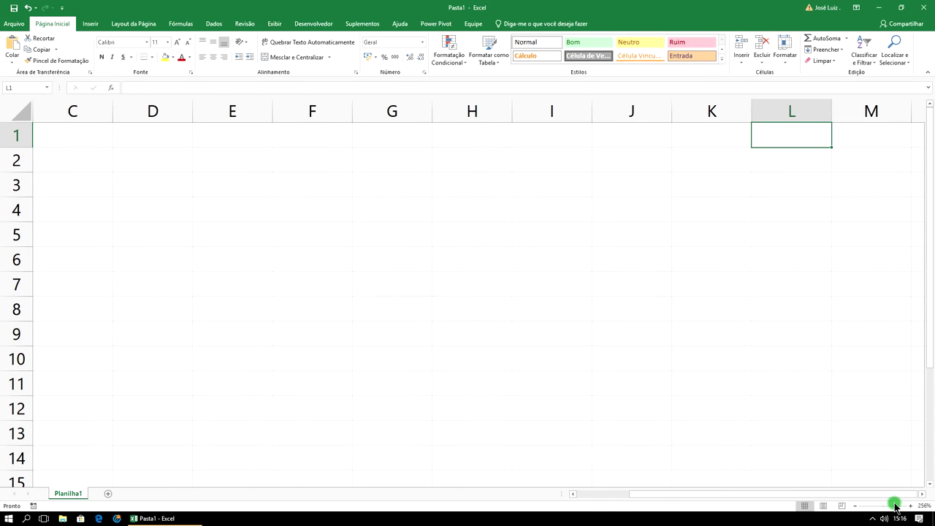
click(911, 506)
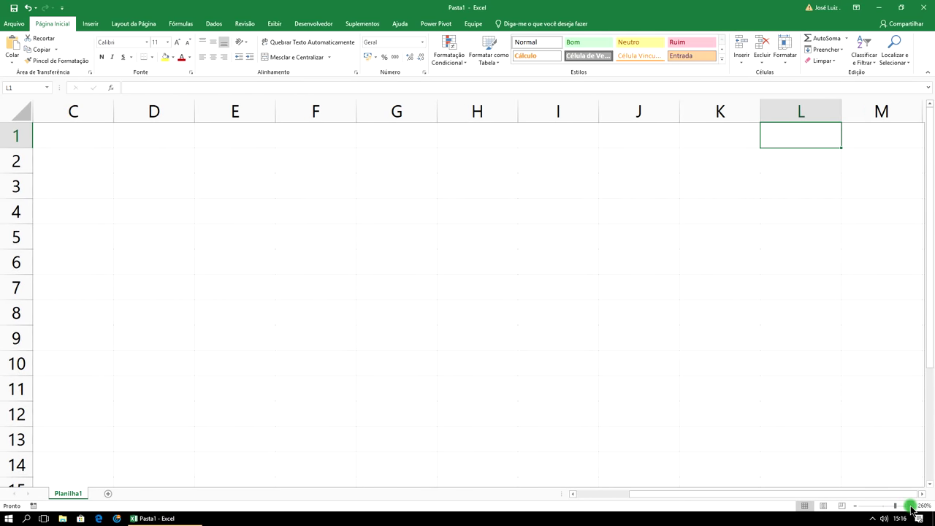
click(911, 506)
click(911, 506)
click(911, 506)
click(911, 506)
click(911, 506)
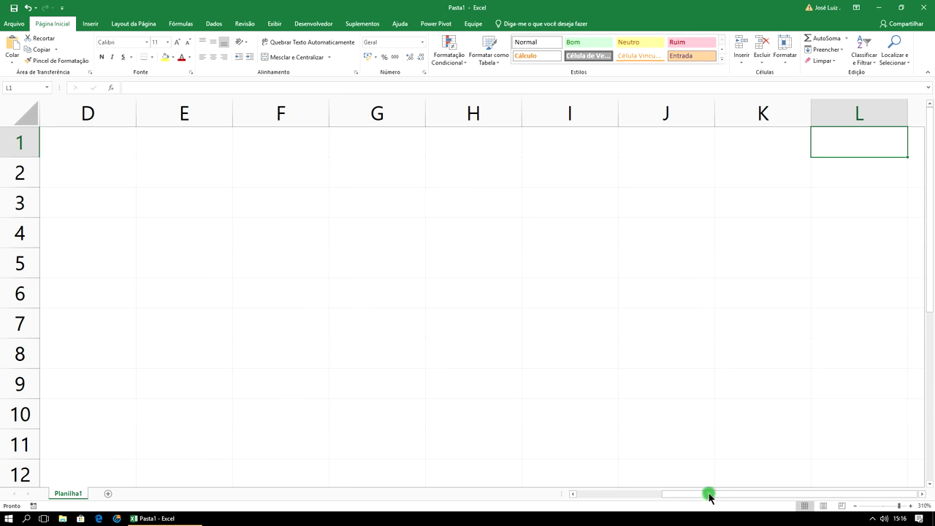
drag(709, 495, 605, 493)
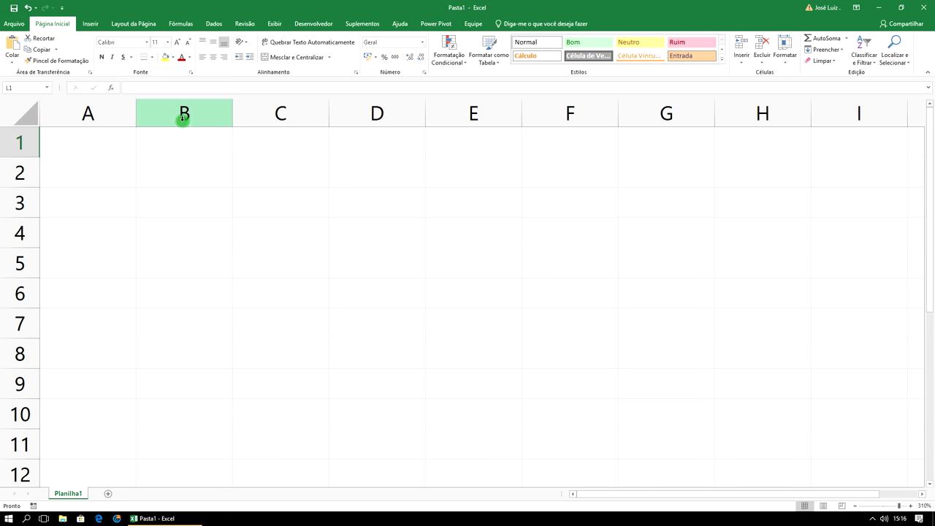
click(110, 105)
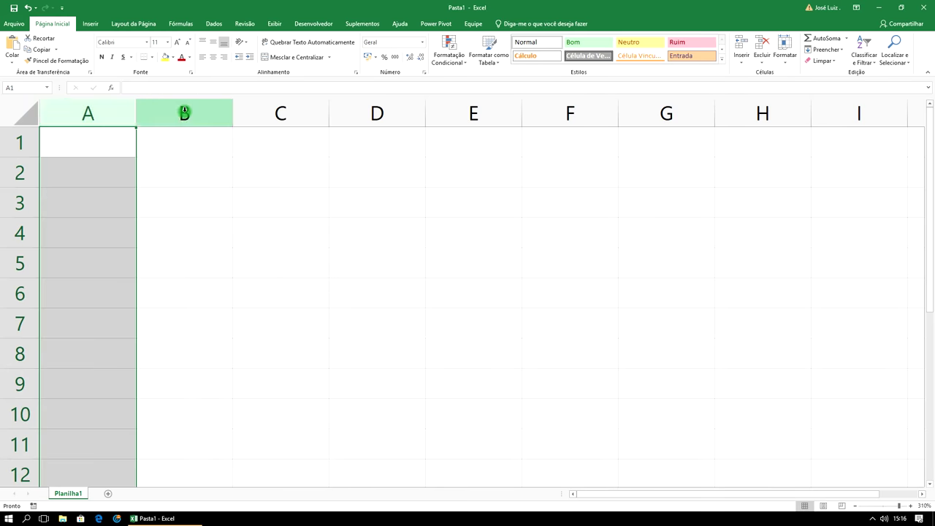
click(189, 110)
click(268, 111)
click(369, 118)
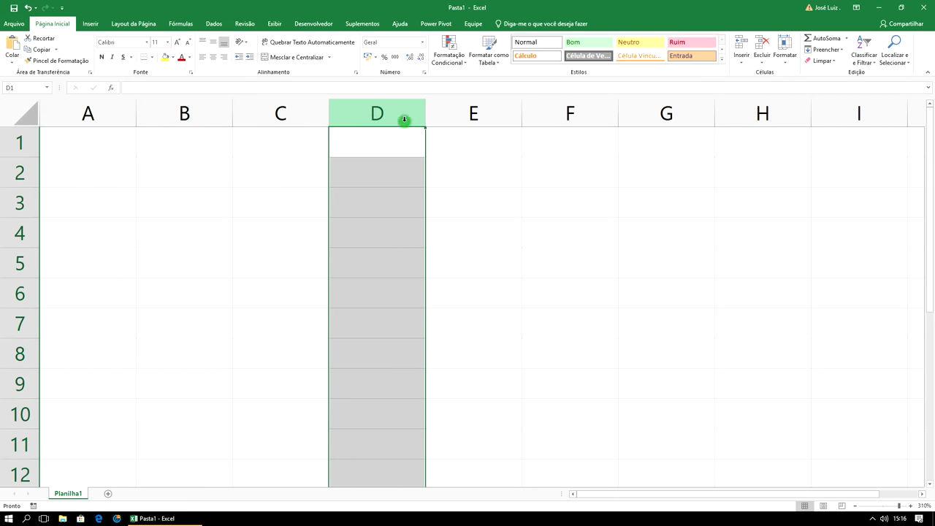
click(456, 120)
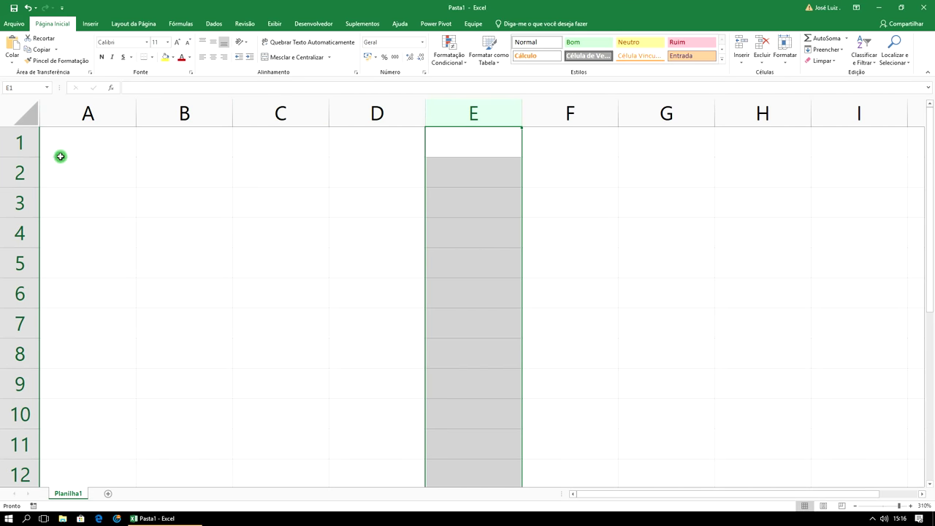
click(20, 143)
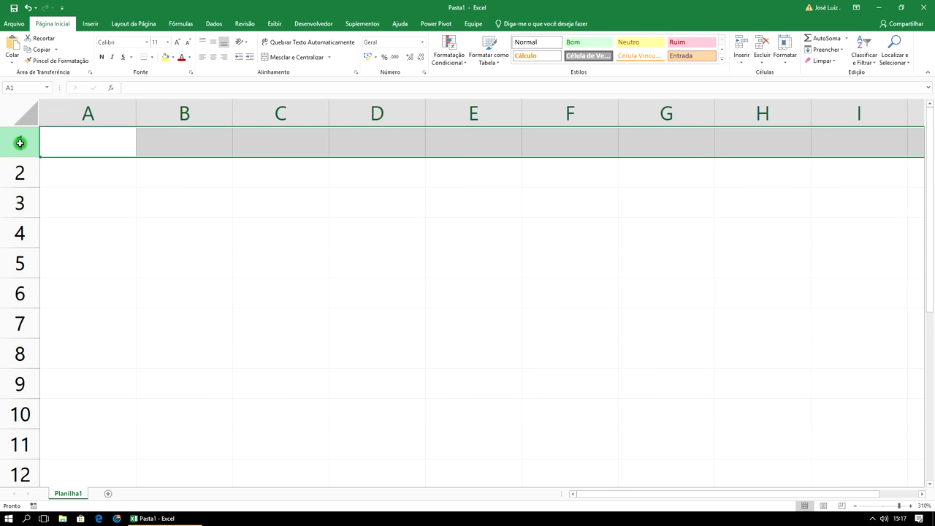
click(18, 174)
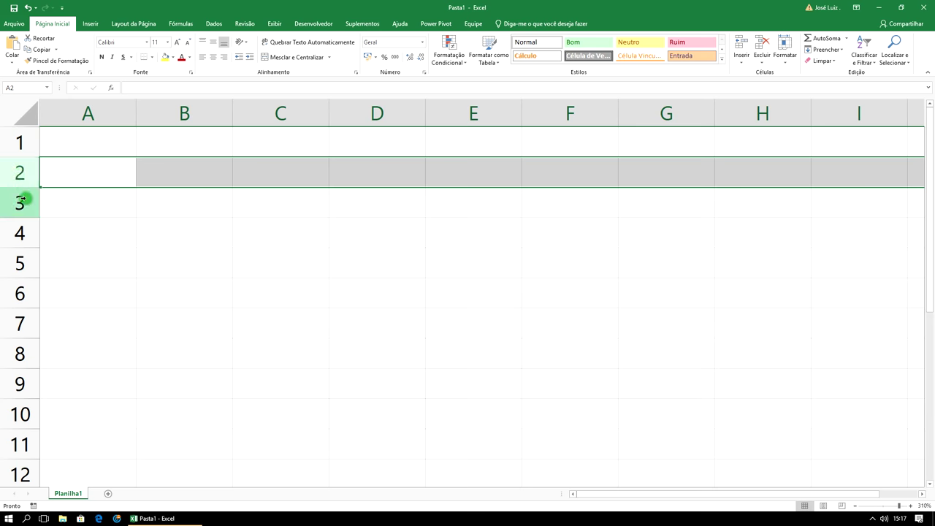
click(22, 205)
click(18, 235)
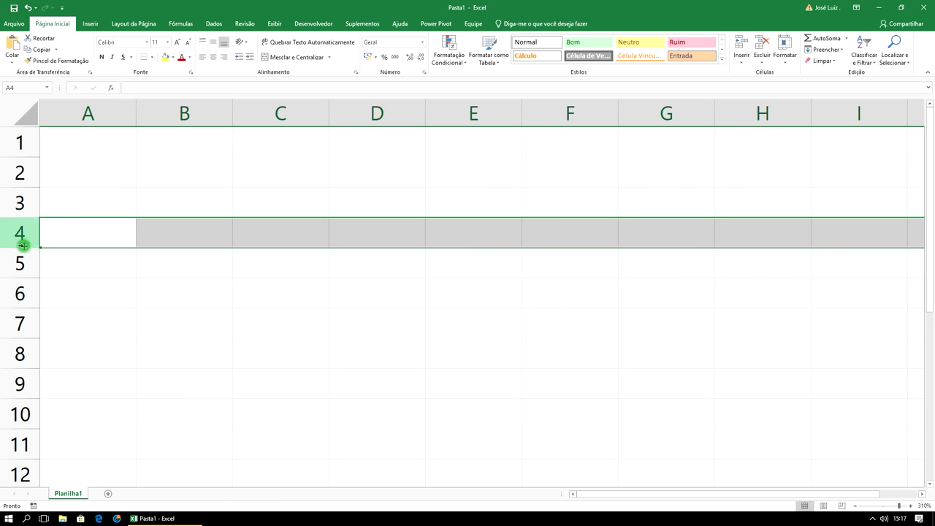
click(20, 263)
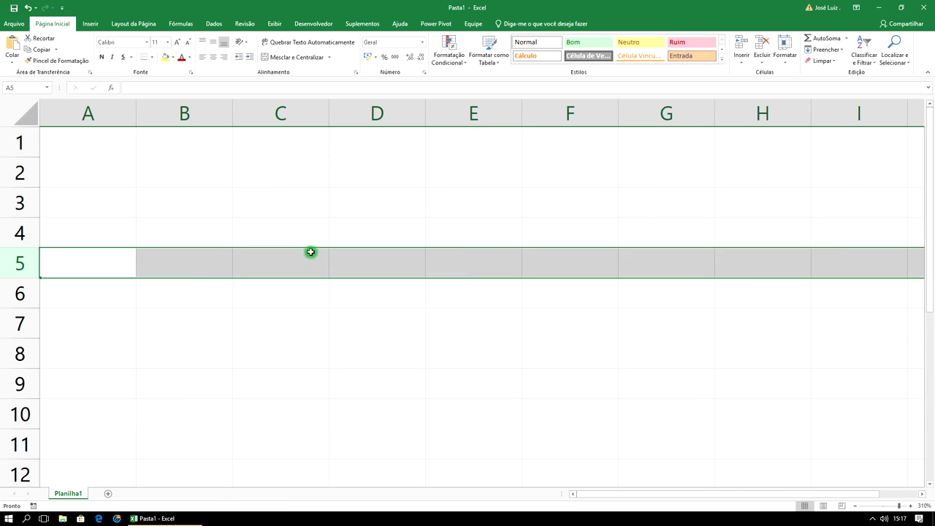
click(102, 111)
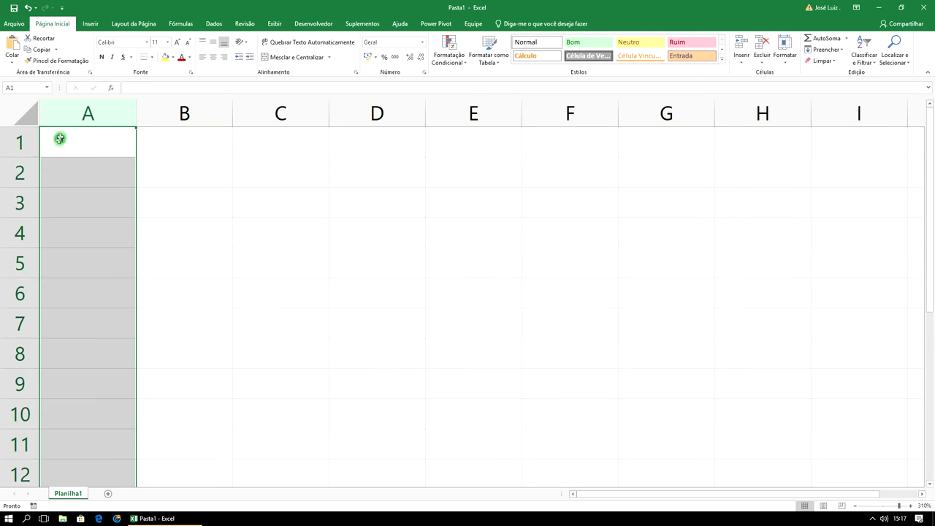
click(31, 141)
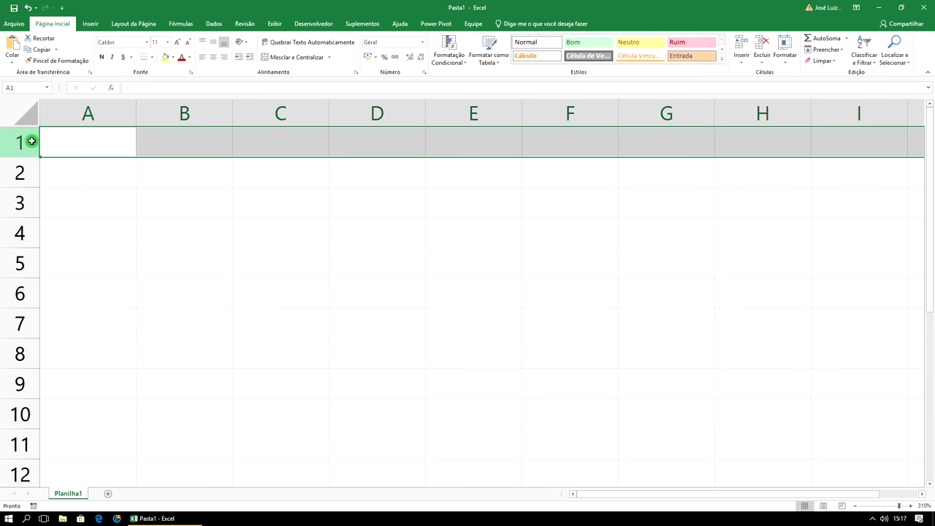
click(186, 207)
click(266, 234)
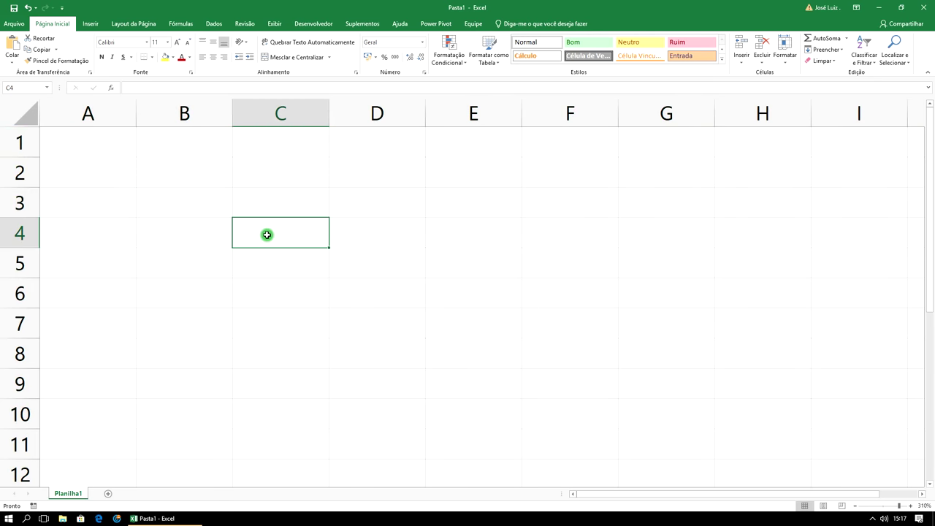
click(372, 296)
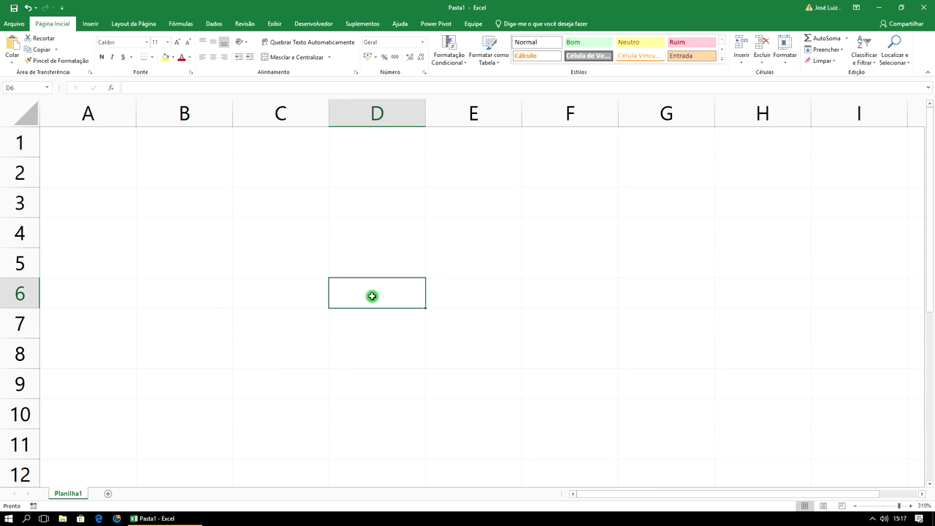
text(Células)
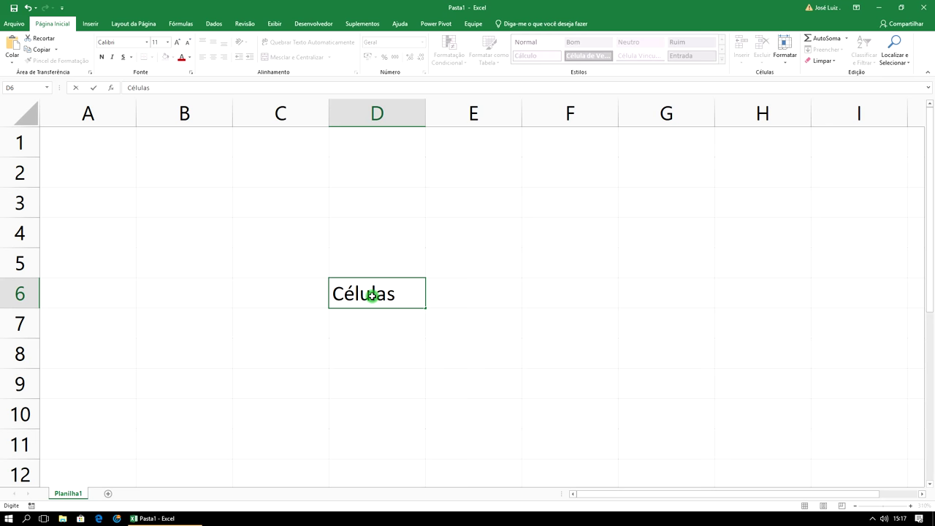
click(462, 239)
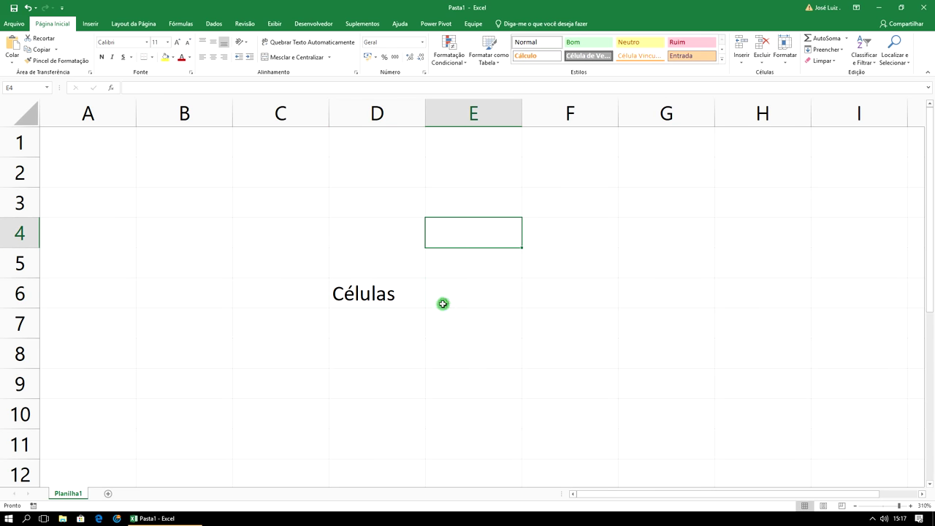
click(379, 296)
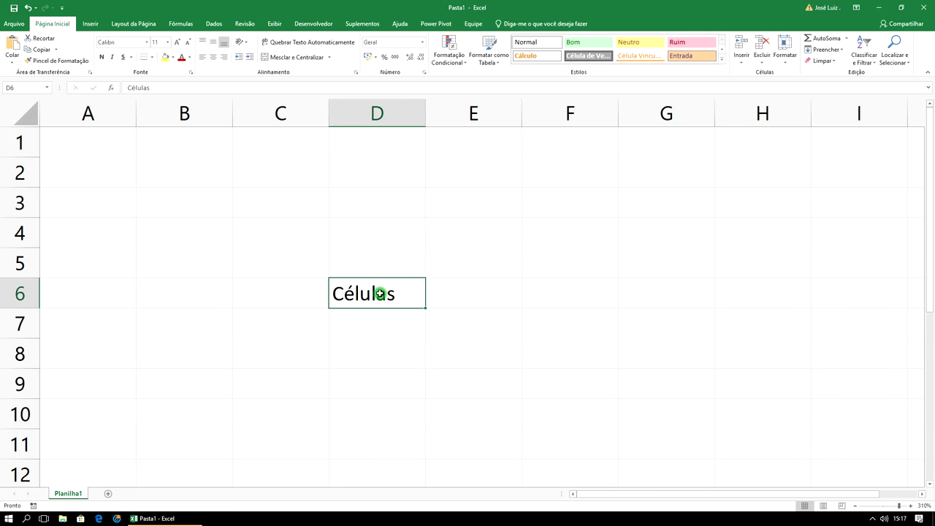
right_click(469, 295)
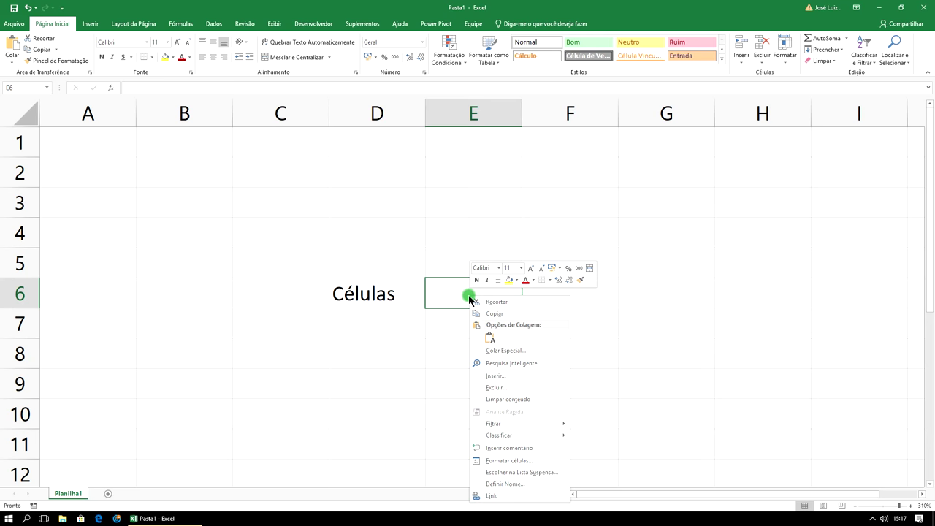
key(Escape)
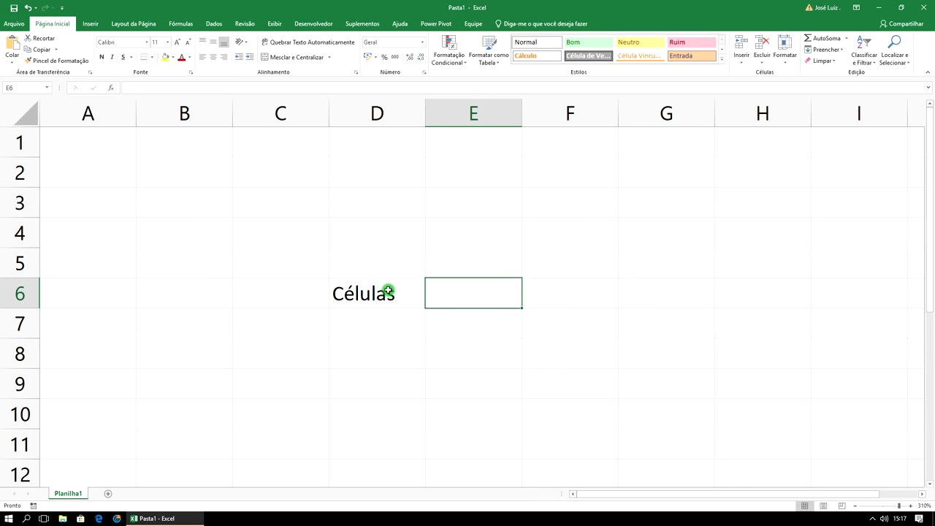
click(388, 291)
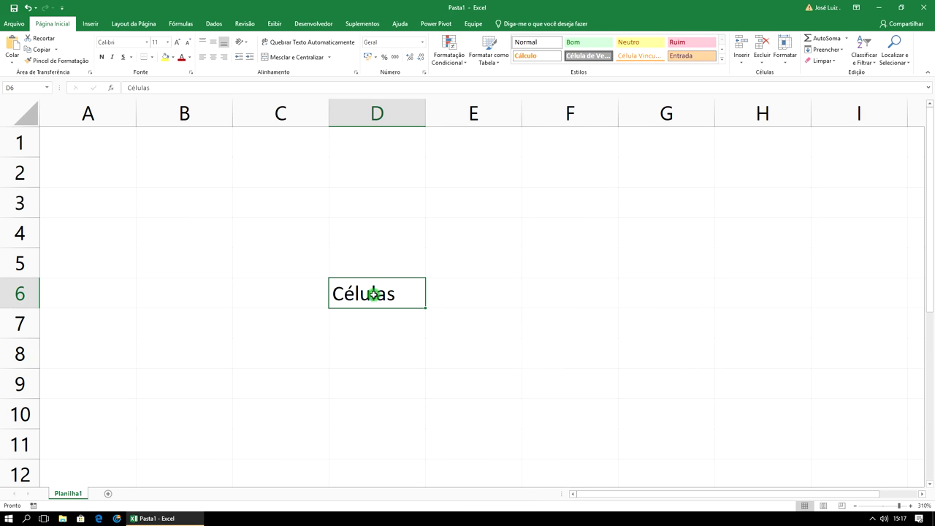
click(288, 261)
click(285, 234)
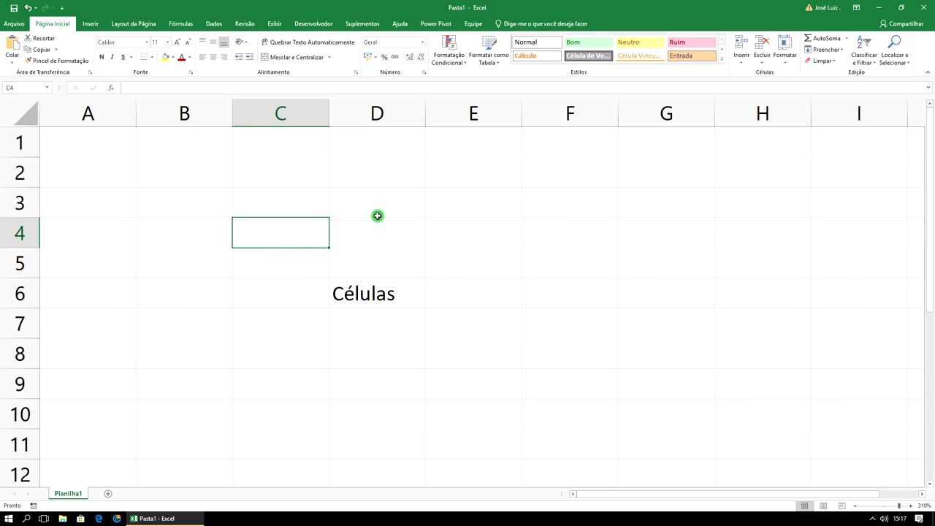
click(377, 212)
click(558, 242)
click(557, 265)
click(570, 298)
click(578, 329)
click(589, 361)
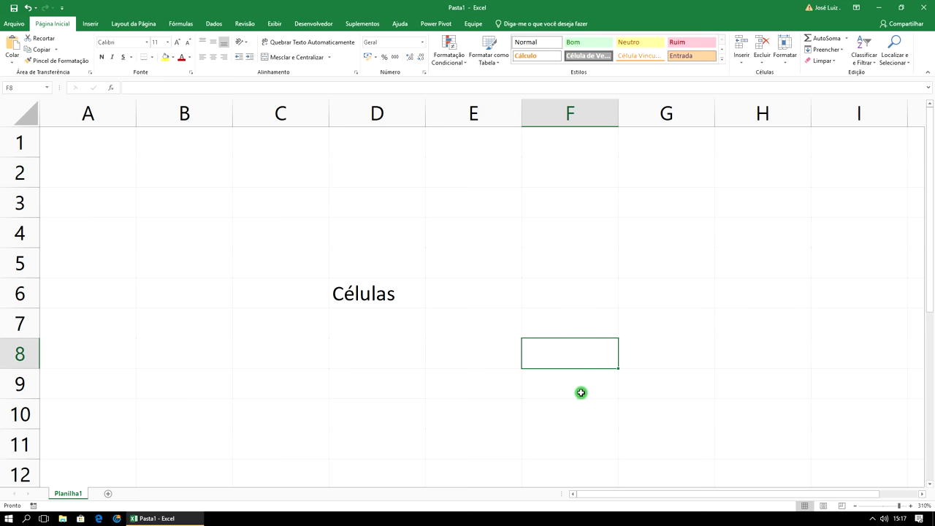
click(581, 392)
click(462, 381)
click(386, 384)
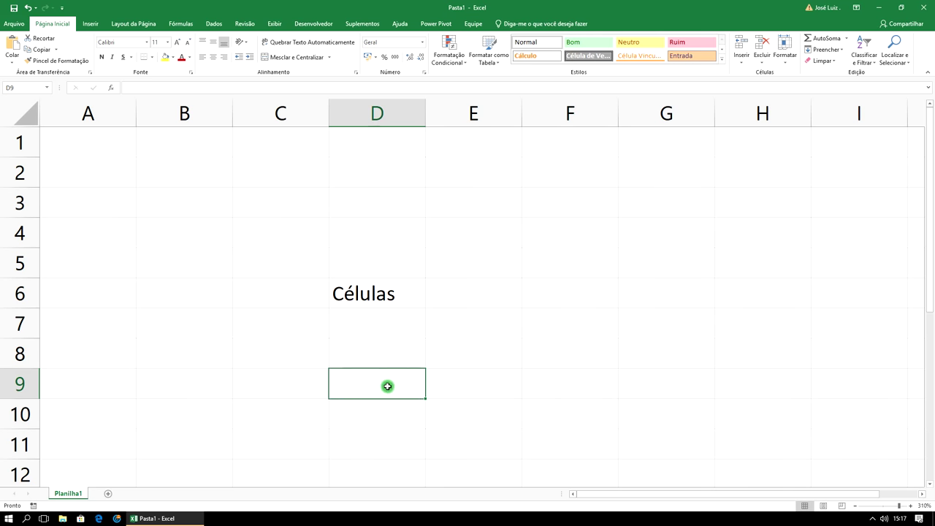
click(295, 431)
click(293, 414)
click(222, 373)
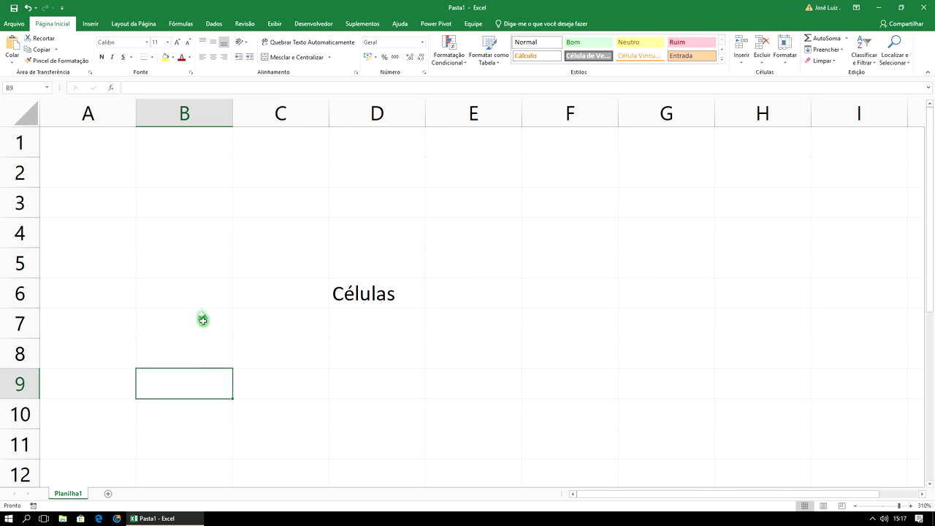
click(196, 295)
mouse_move(53, 141)
mouse_down()
mouse_move(702, 413)
mouse_move(773, 432)
mouse_up()
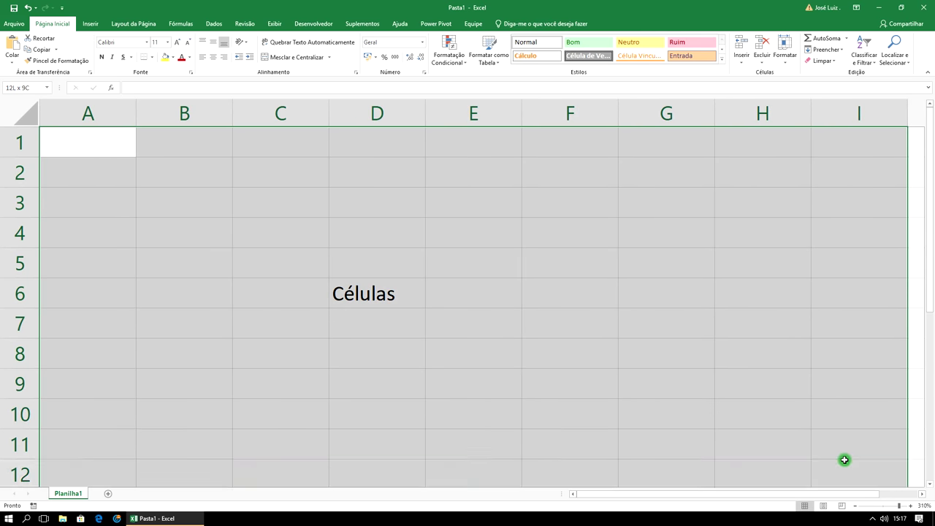
drag(773, 432, 372, 311)
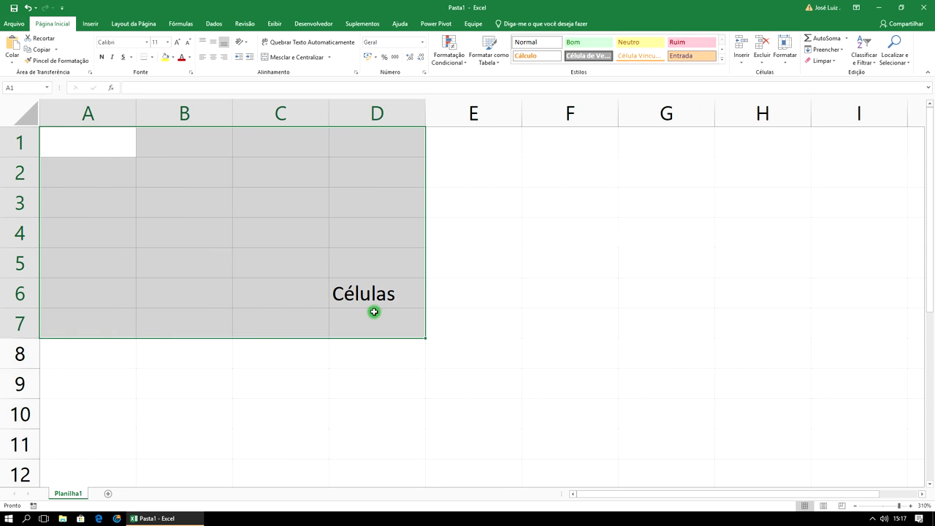
click(467, 237)
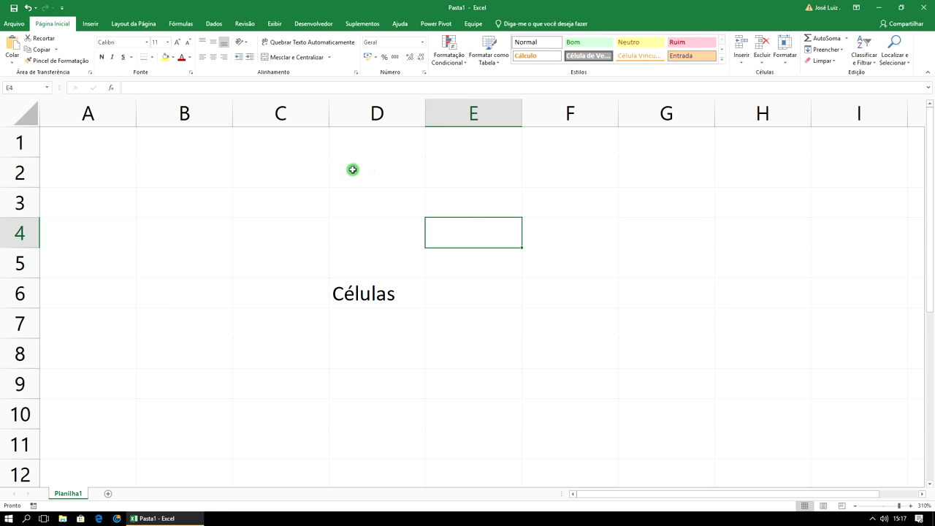
click(570, 351)
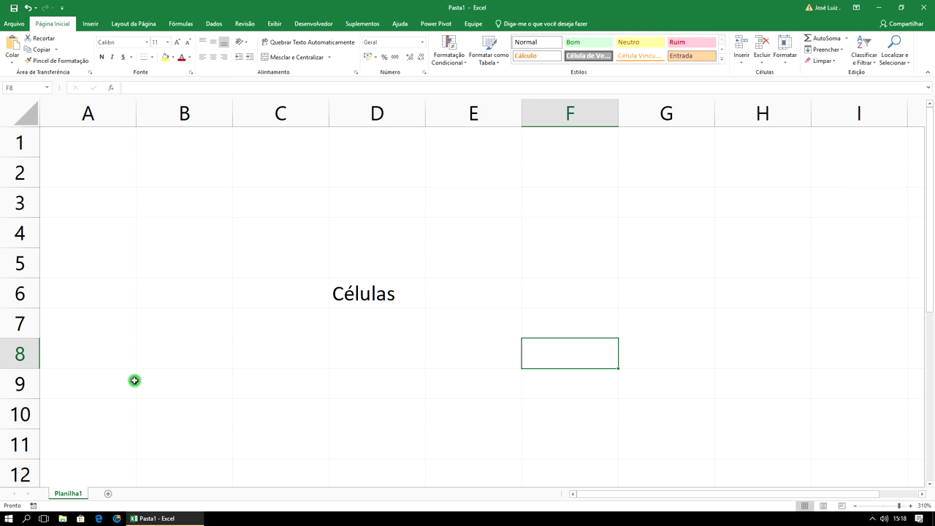
click(175, 413)
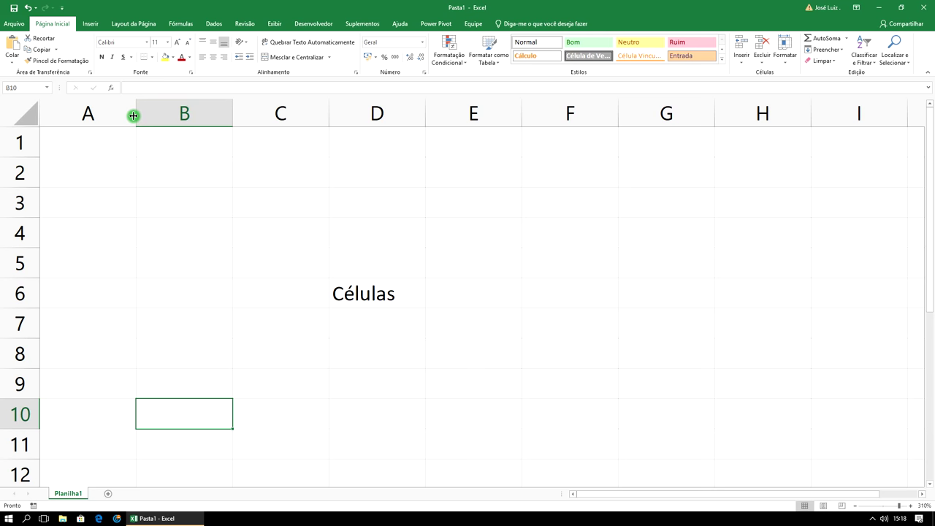
mouse_move(135, 116)
mouse_down()
mouse_move(215, 118)
mouse_move(132, 117)
mouse_up()
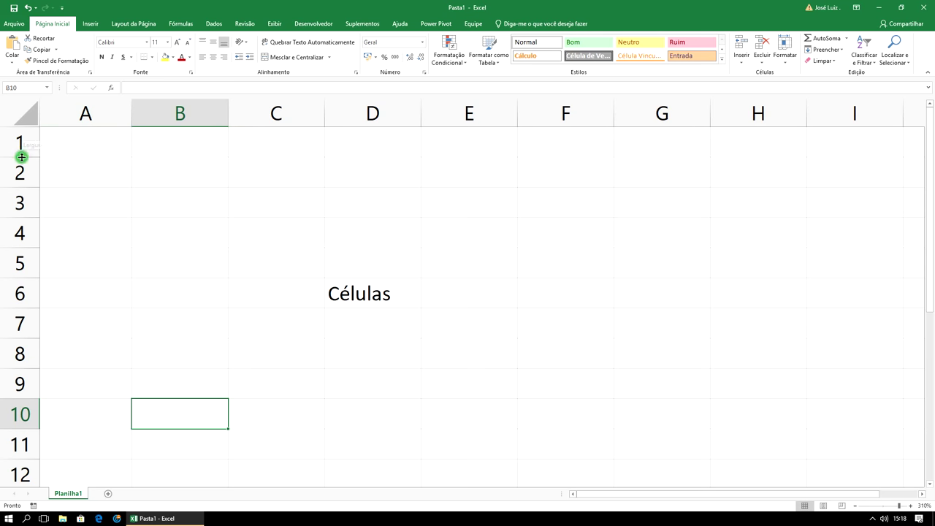
drag(24, 157, 25, 243)
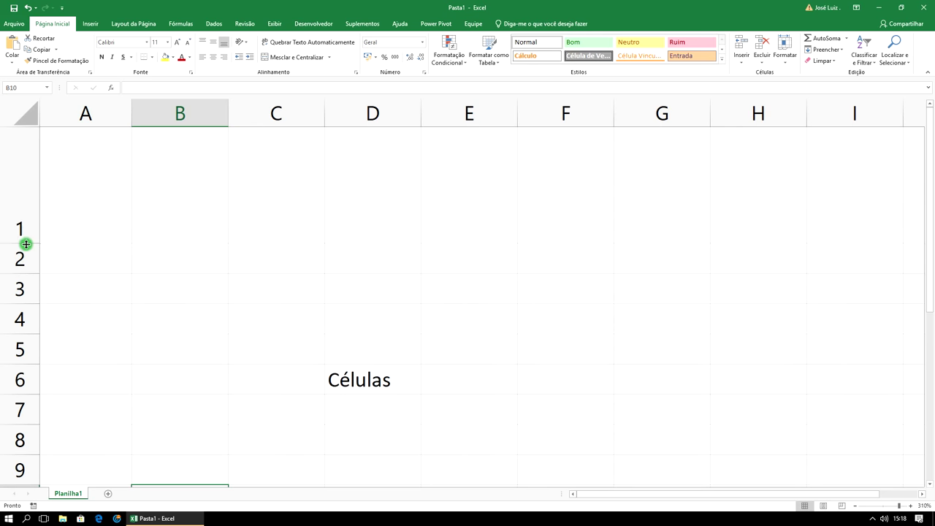
drag(22, 250, 15, 154)
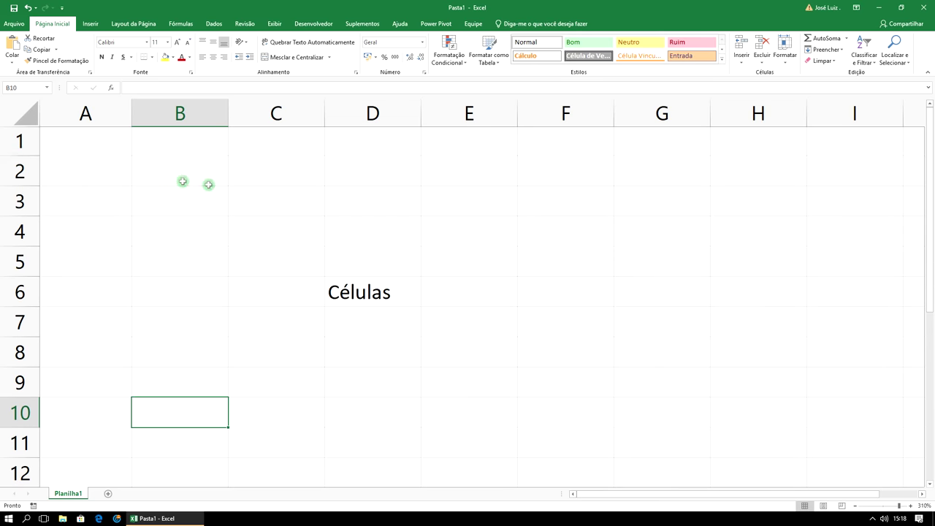
click(86, 171)
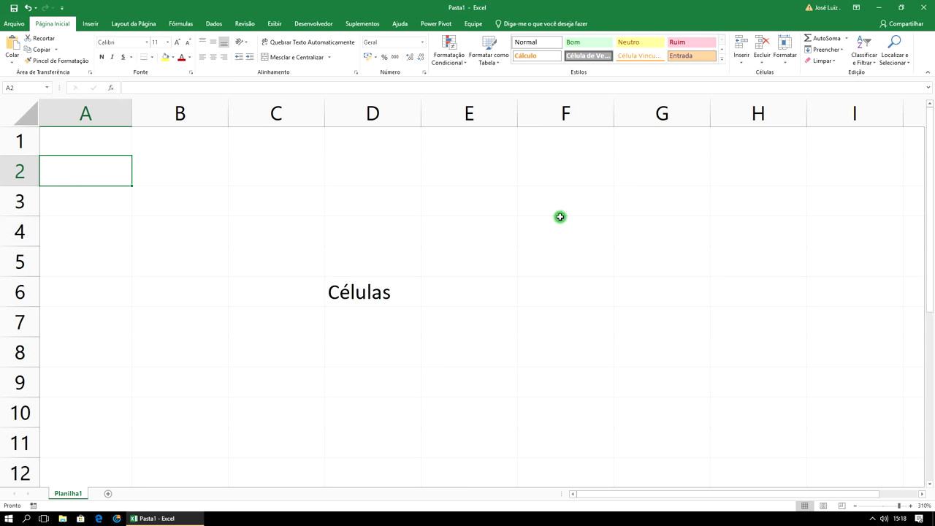
text(Paralelepipedo)
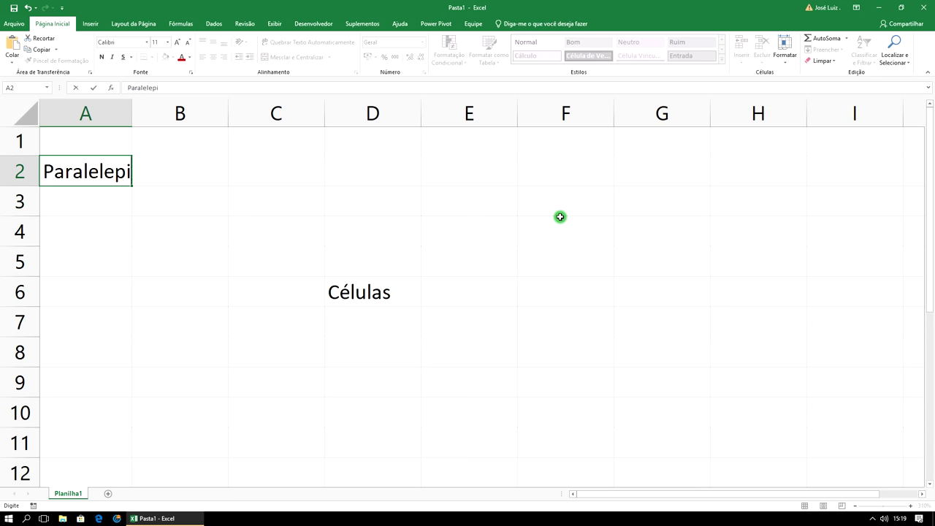
Step: Confirm 'Paralelepipedo' in A2, then select B2 and bring up its shortcut menu
click(413, 203)
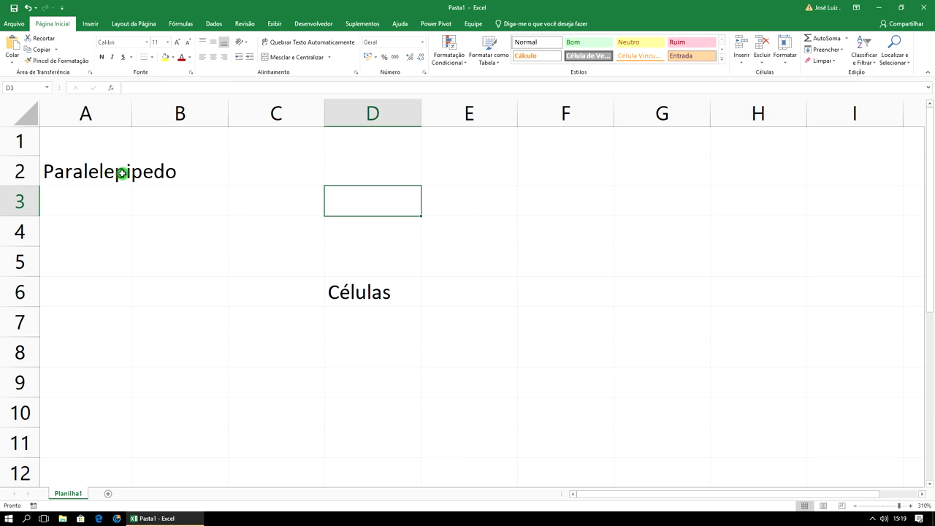
click(84, 169)
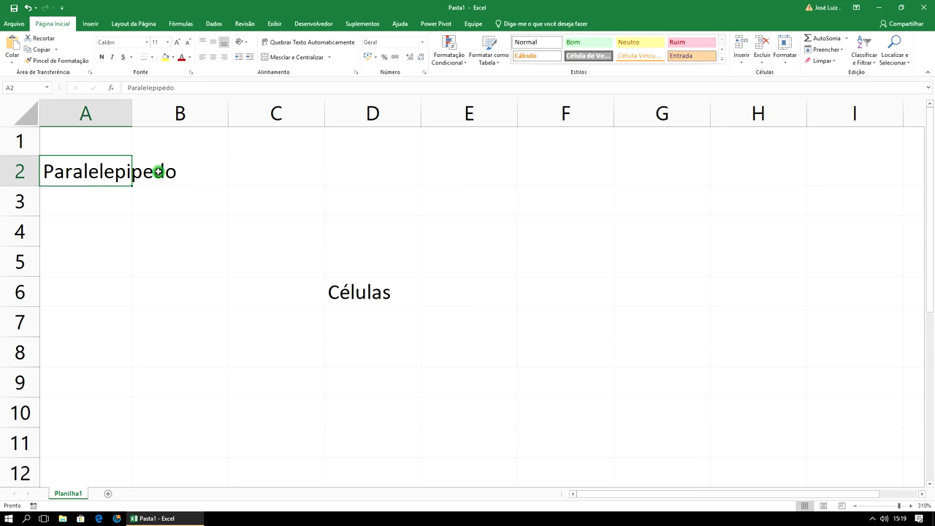
click(158, 172)
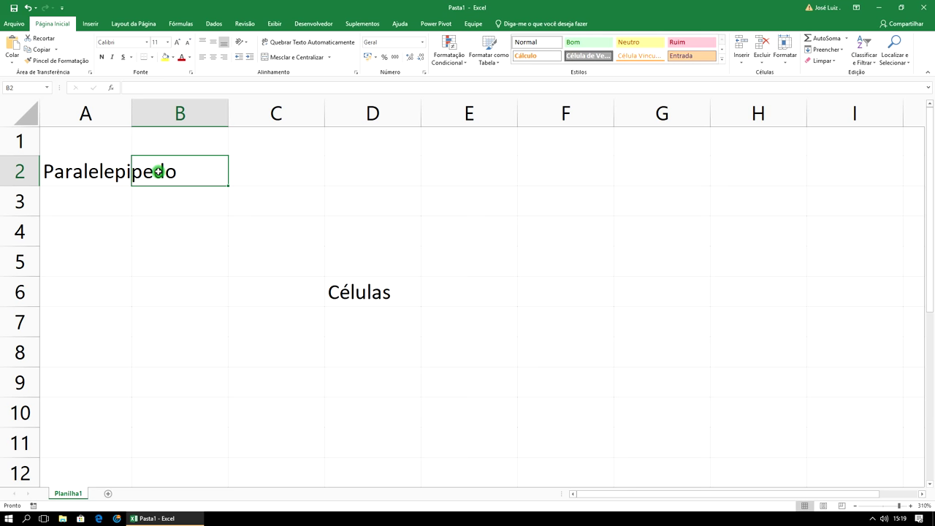
right_click(158, 172)
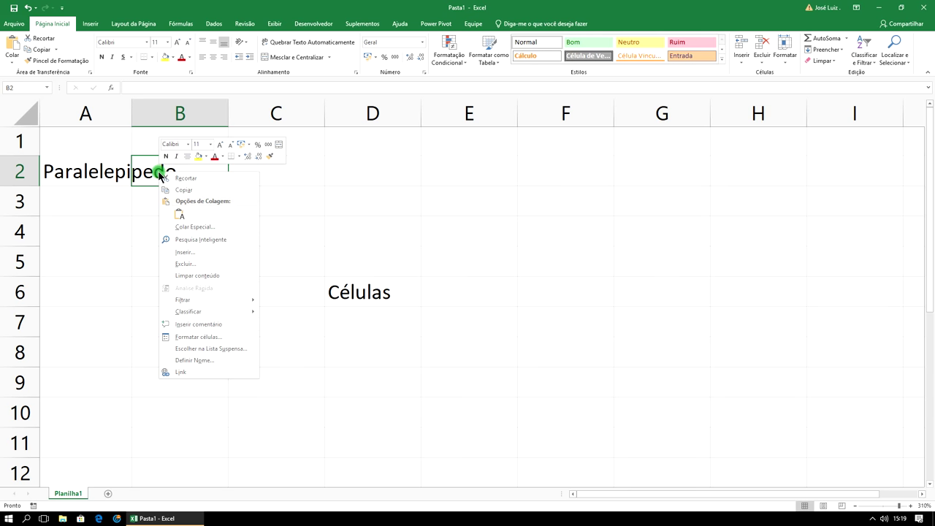
click(189, 263)
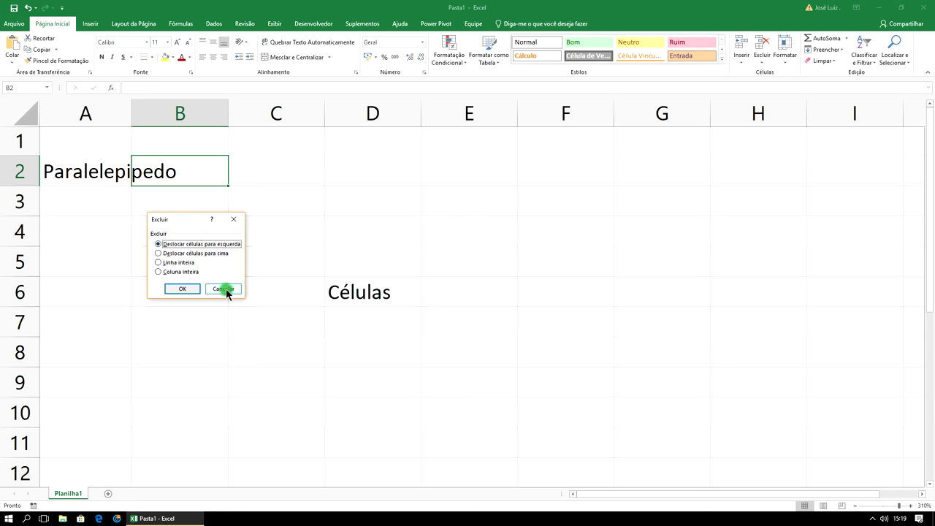
click(184, 289)
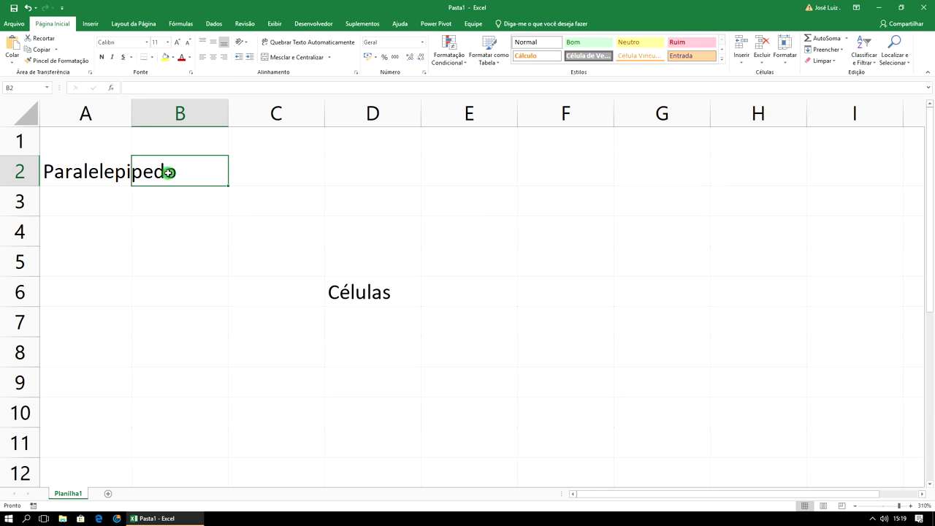
click(110, 175)
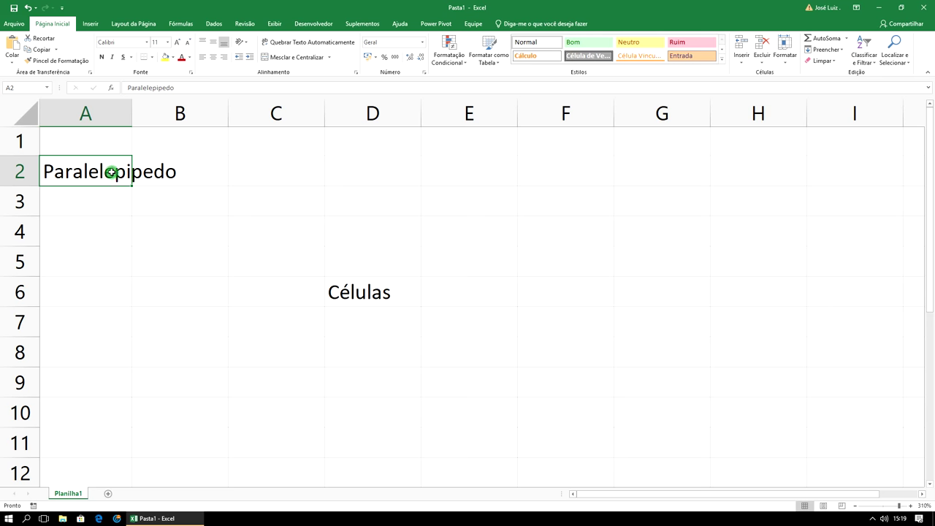
click(177, 172)
click(147, 200)
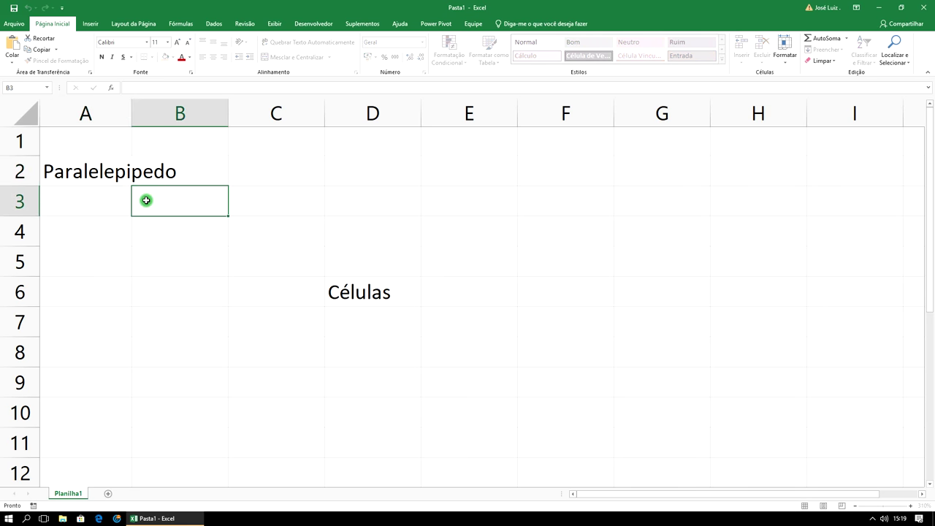
click(110, 176)
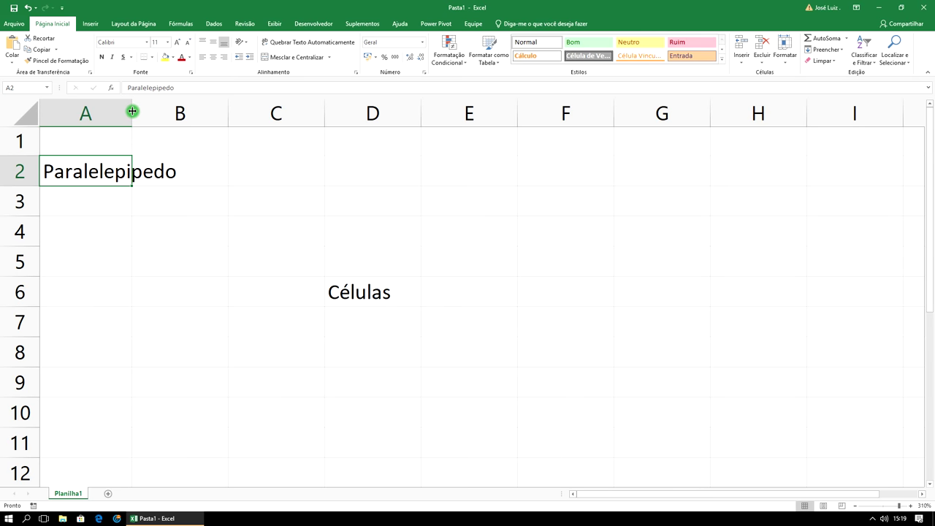
Step: AutoFit column A, then drag its border toward a width of about 13,86
double_click(132, 111)
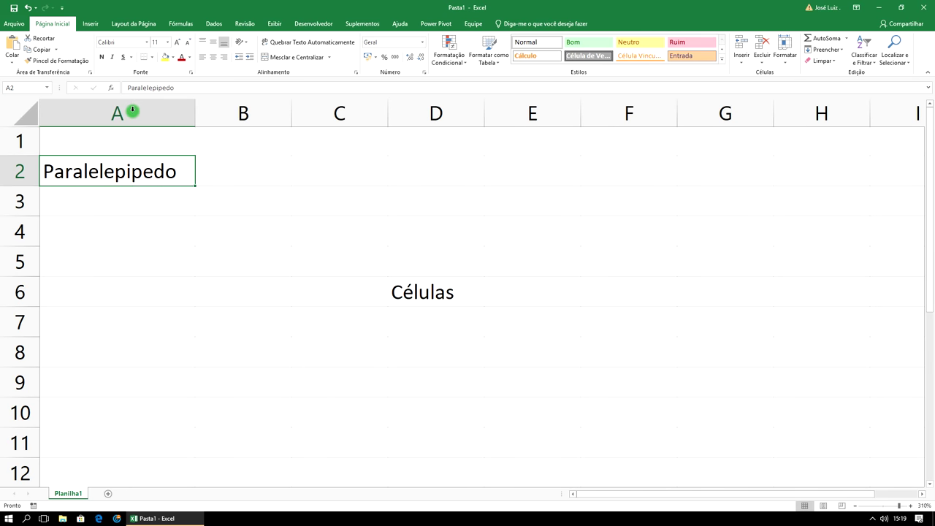
click(259, 214)
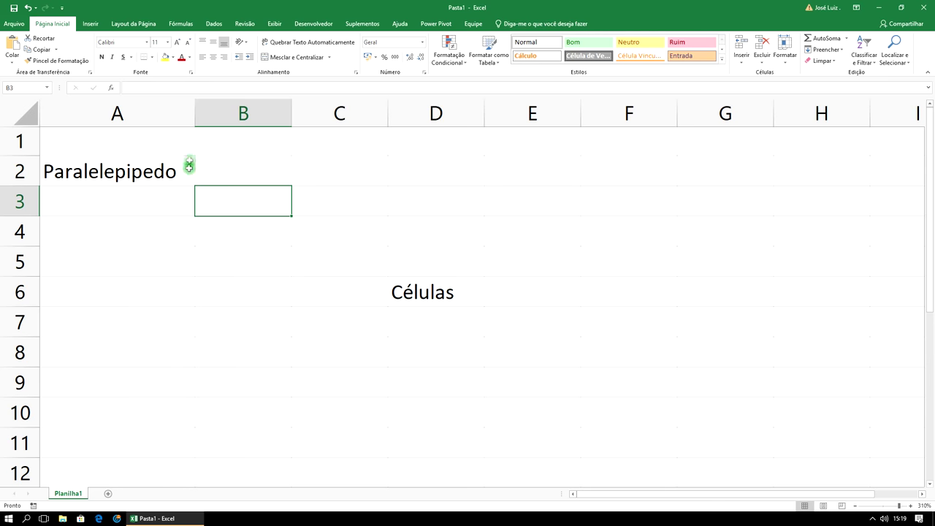
mouse_move(194, 113)
mouse_down()
mouse_move(97, 117)
mouse_move(195, 125)
mouse_up()
click(224, 171)
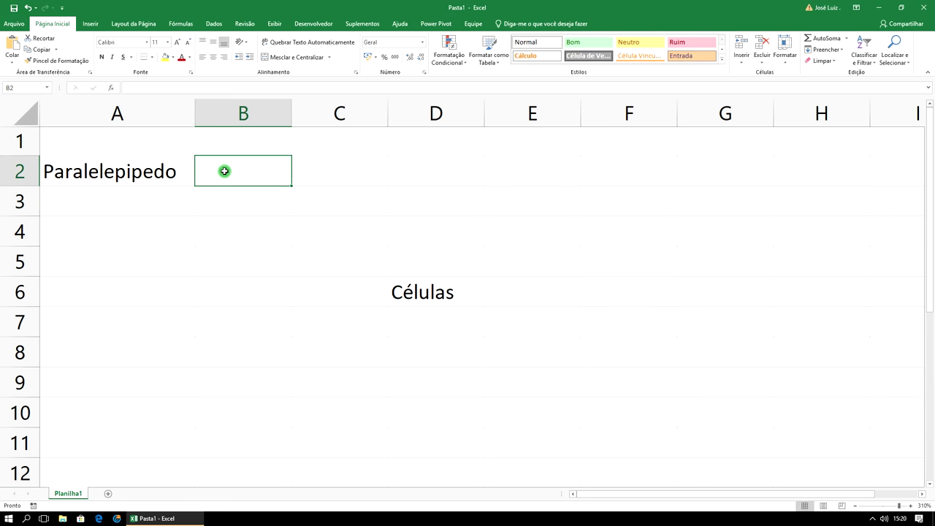
Step: Enter ###### in B2 as a test, adjust column B's width, then delete B2's contents
text(######)
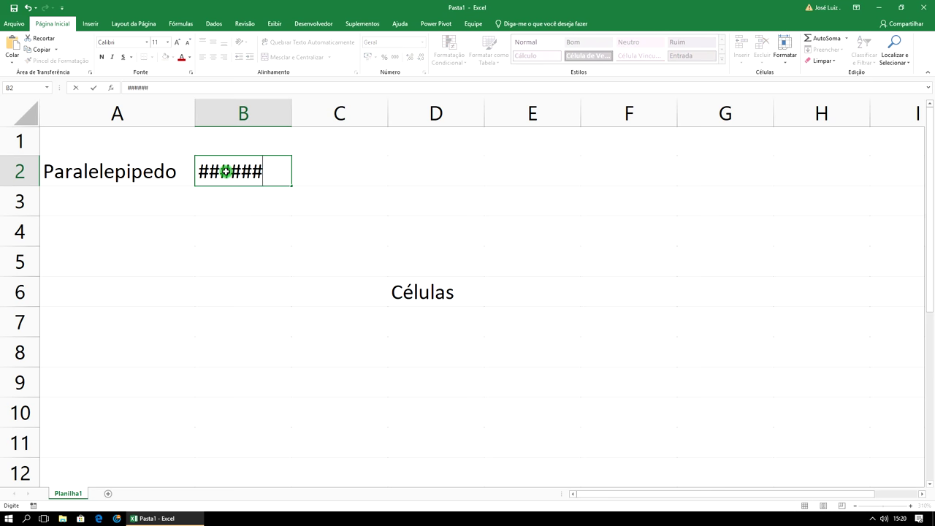
click(301, 228)
drag(293, 120, 261, 120)
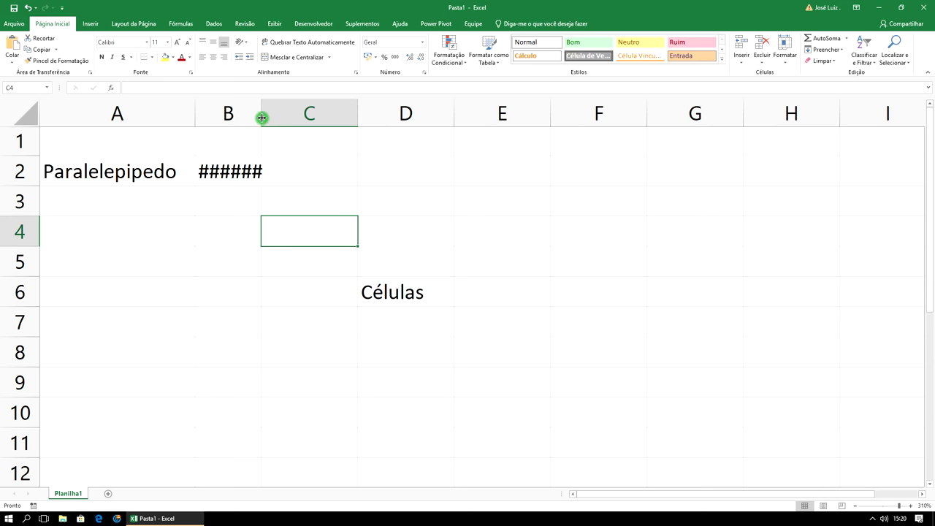
drag(262, 117, 285, 115)
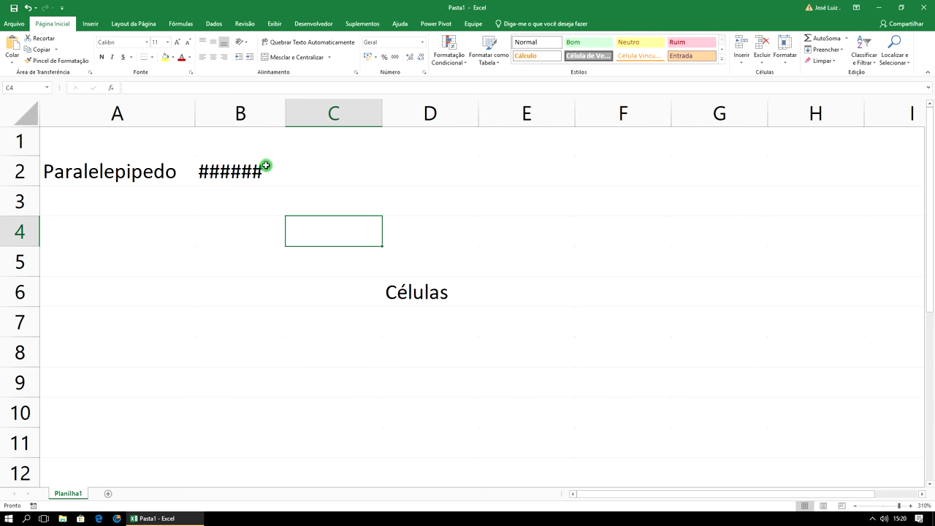
click(260, 172)
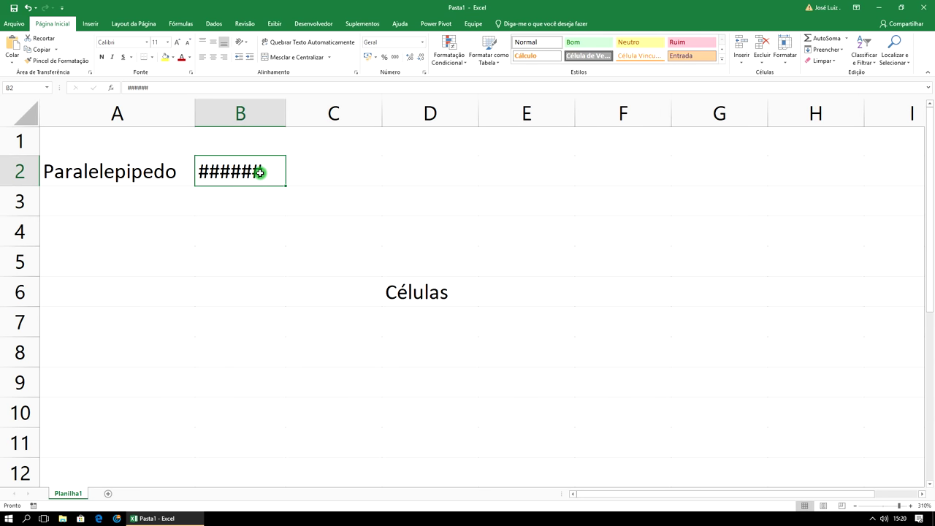
key(Delete)
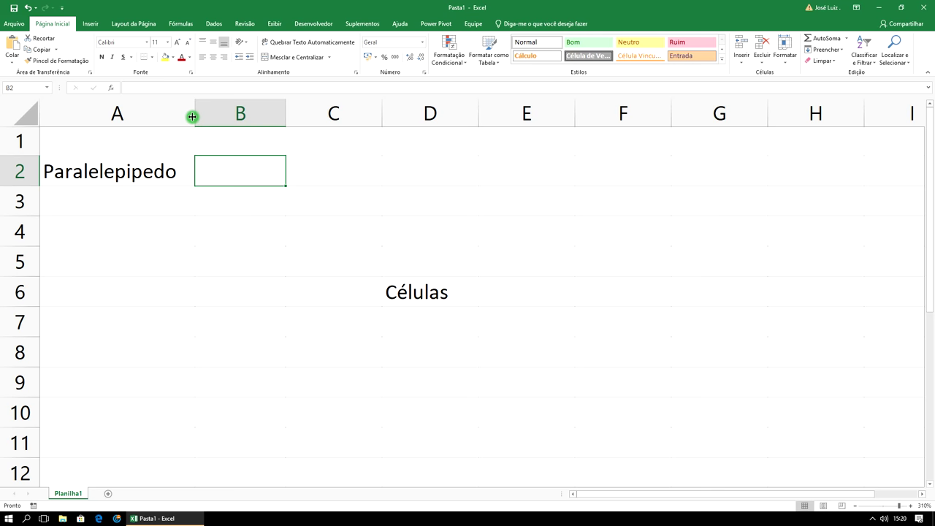
Step: Delete cell D6 holding 'Células', shifting cells left, and reselect A2
right_click(427, 293)
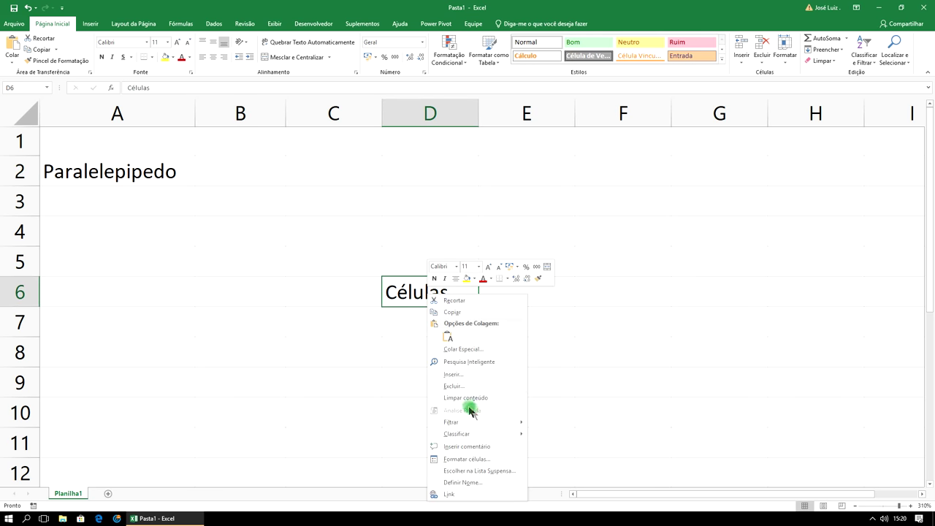
click(453, 386)
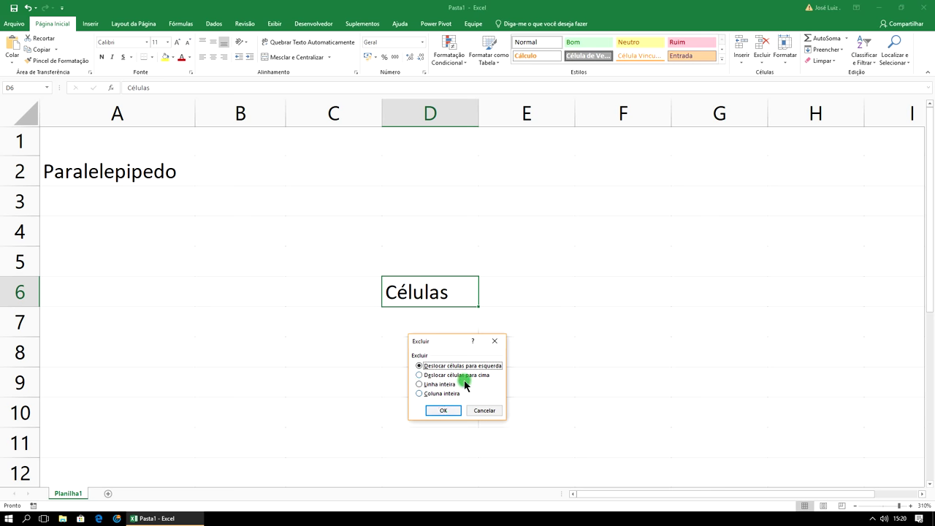
click(443, 409)
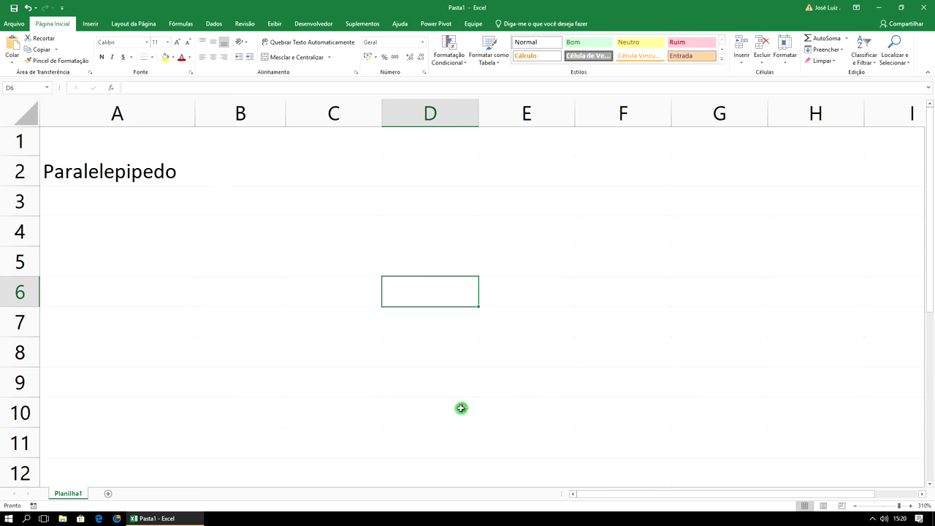
click(316, 292)
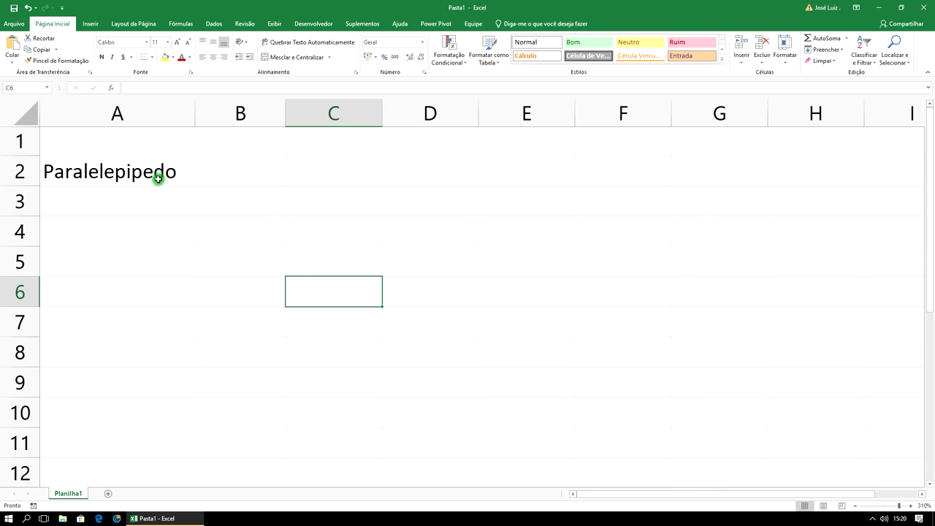
click(152, 173)
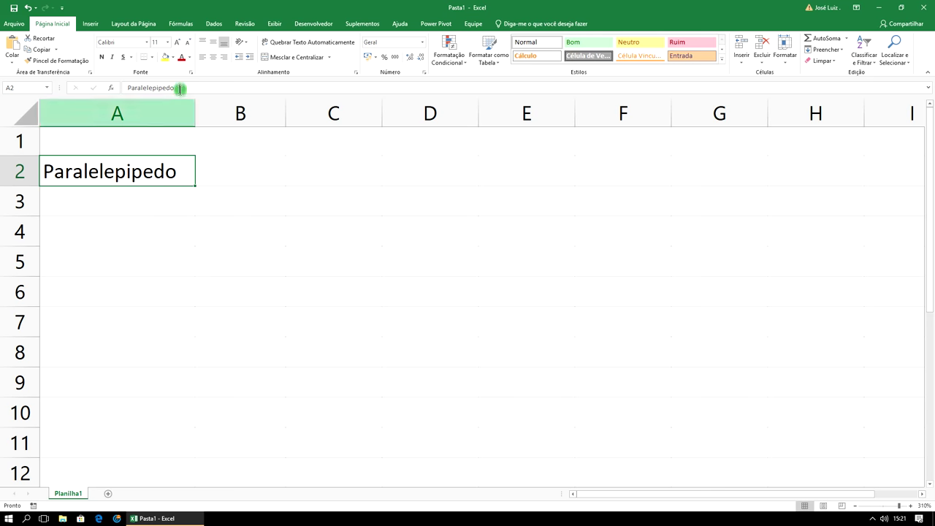
Step: Apply the 28 Days Later font at size 14 to A2 and AutoFit column A
click(147, 42)
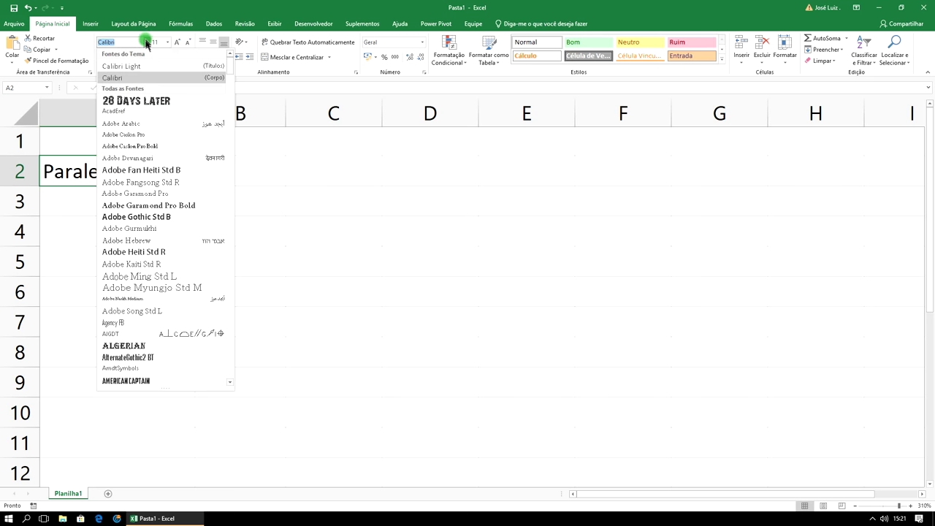
click(146, 100)
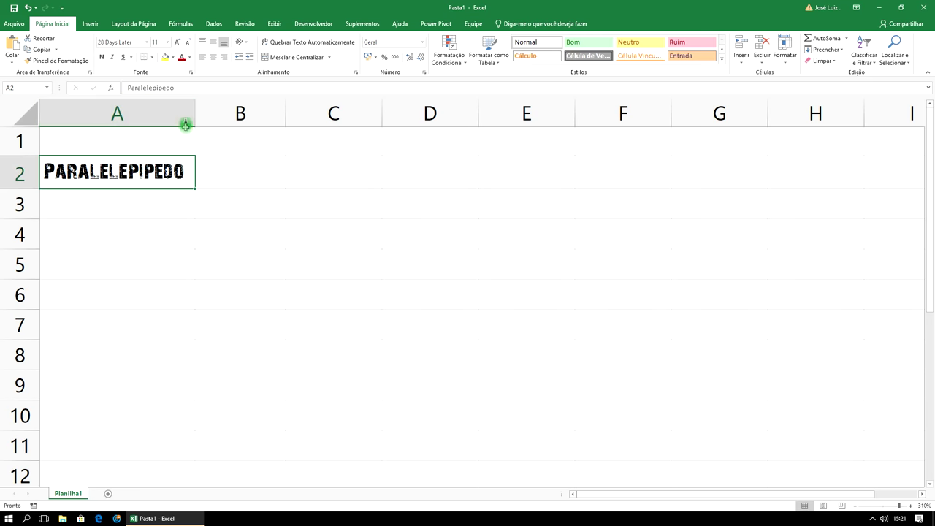
click(167, 44)
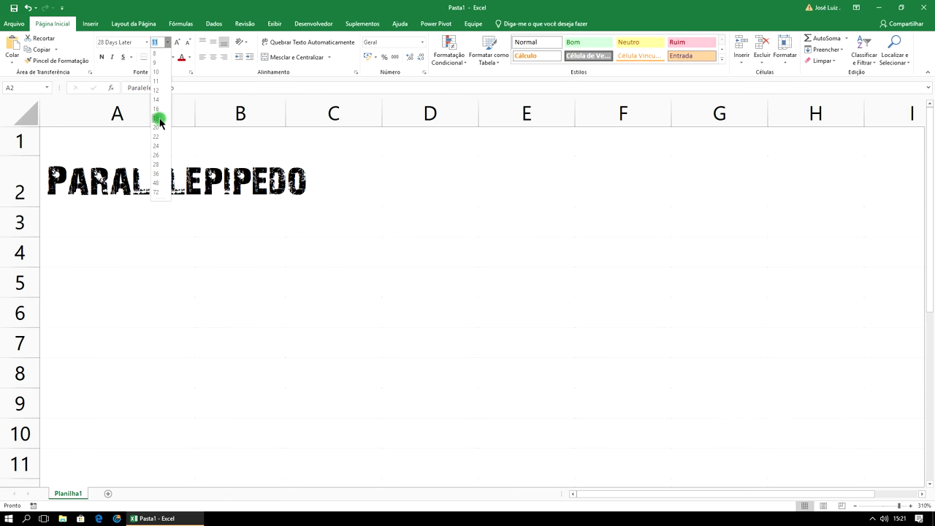
click(157, 100)
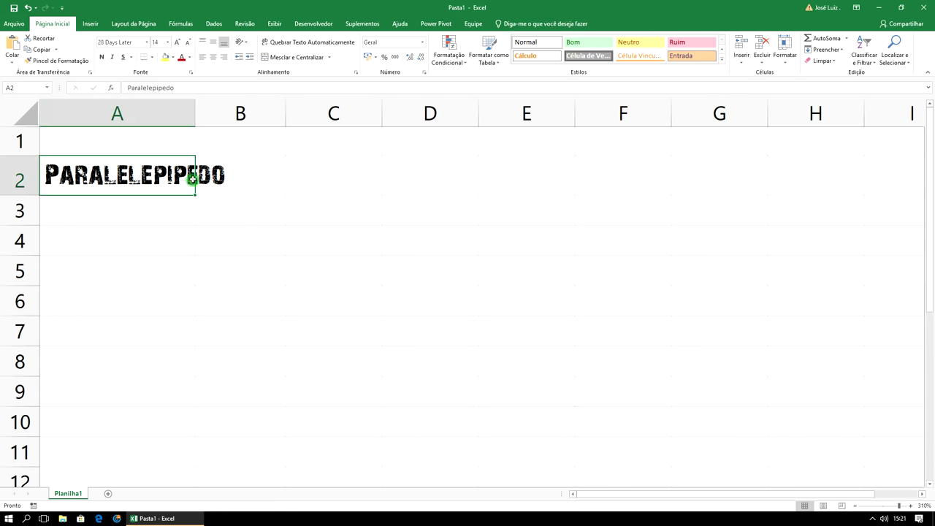
double_click(196, 108)
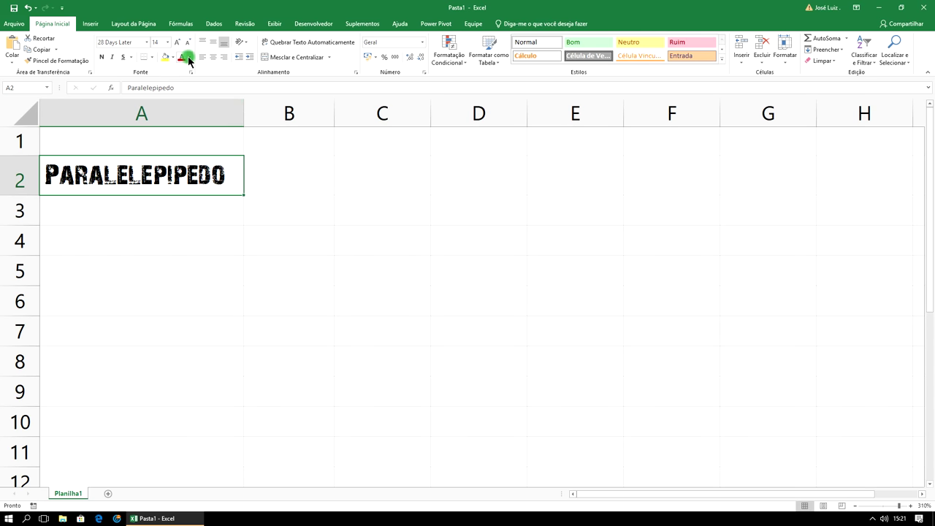
Step: Give A2 a blue font colour, a light orange fill, and bold (Negrito) formatting
click(189, 58)
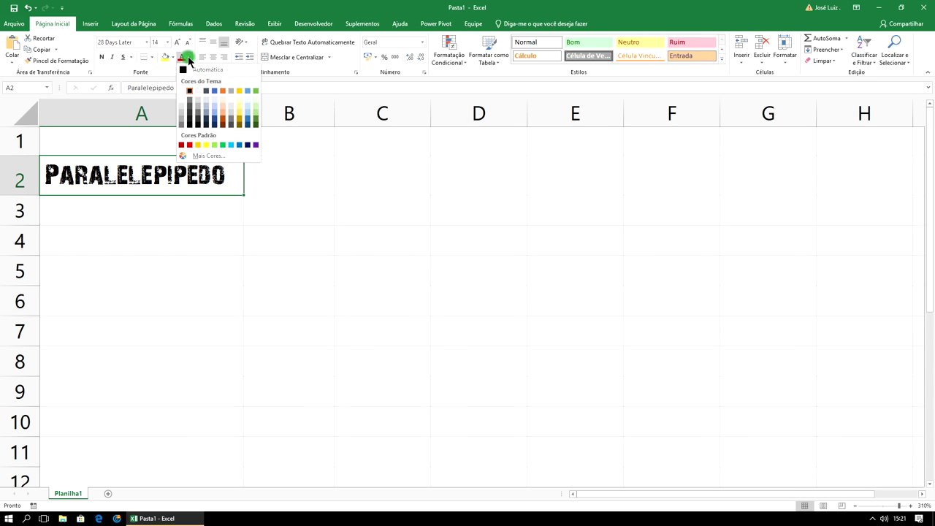
click(213, 91)
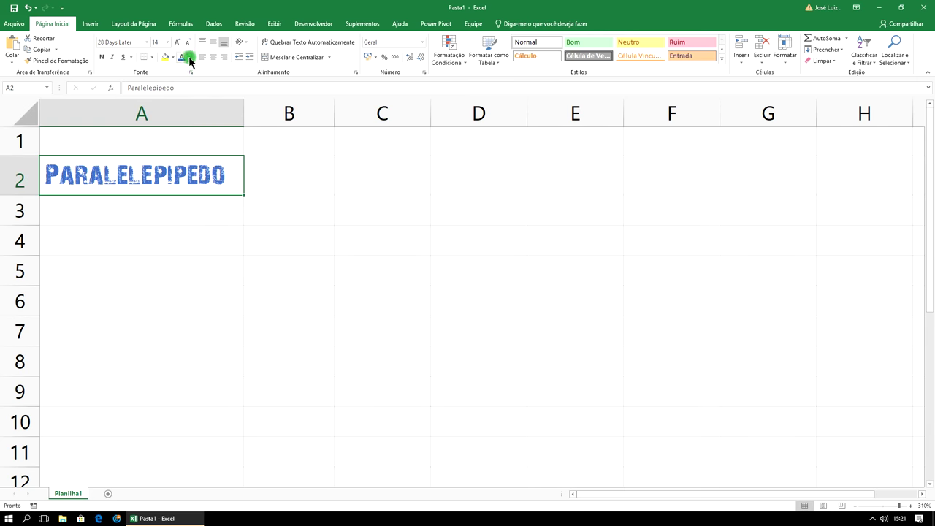
click(189, 59)
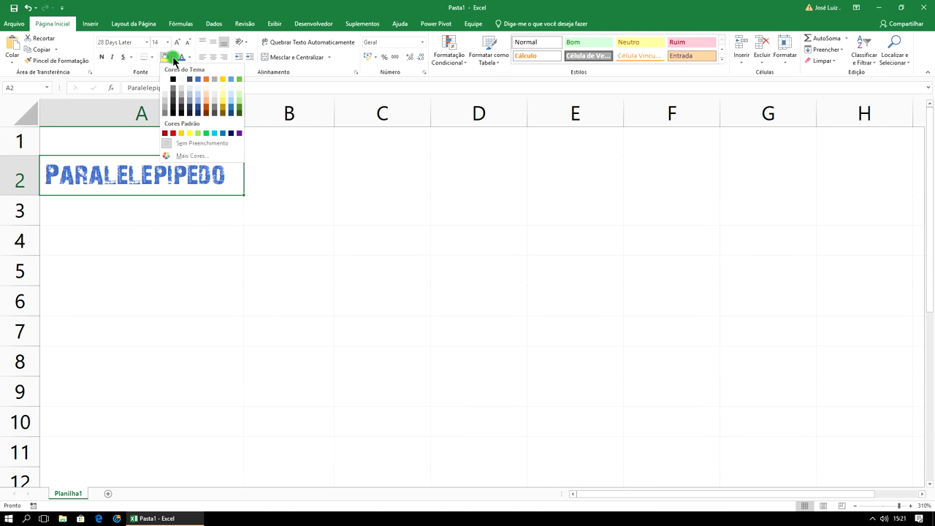
click(172, 57)
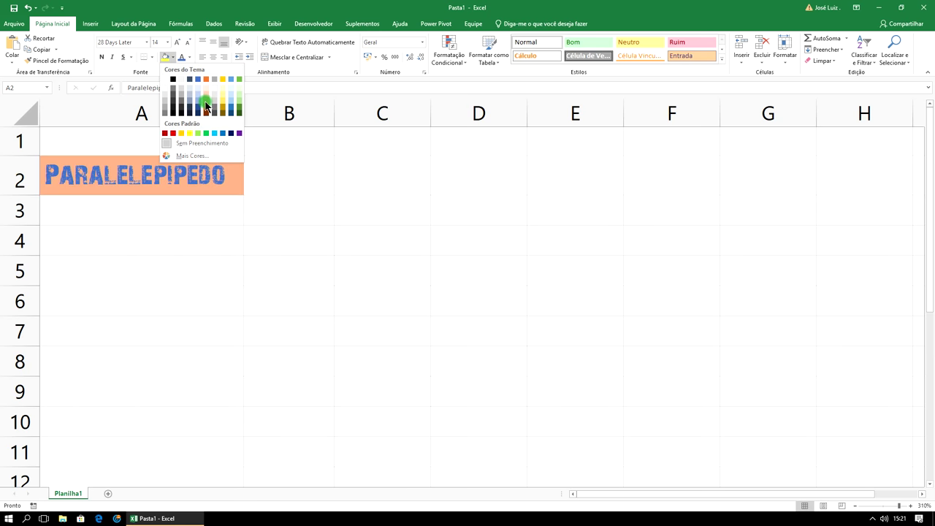
click(206, 106)
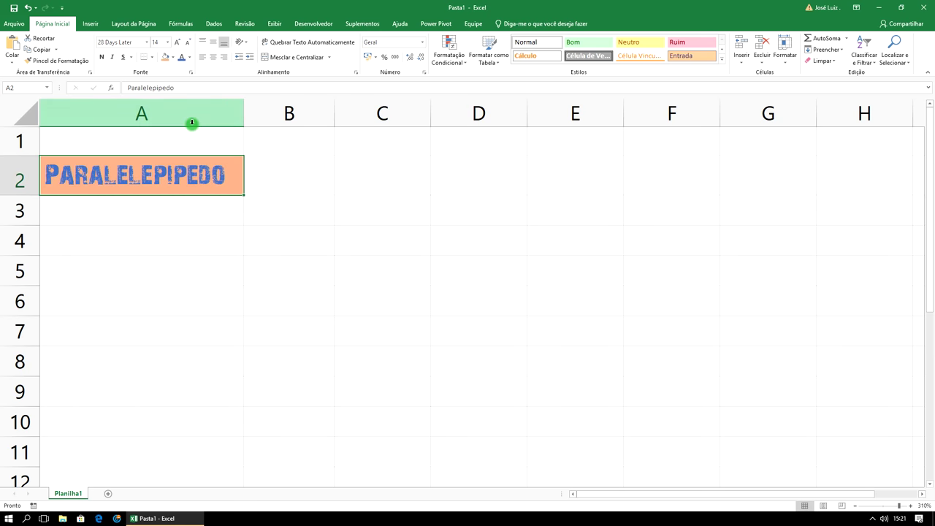
click(103, 58)
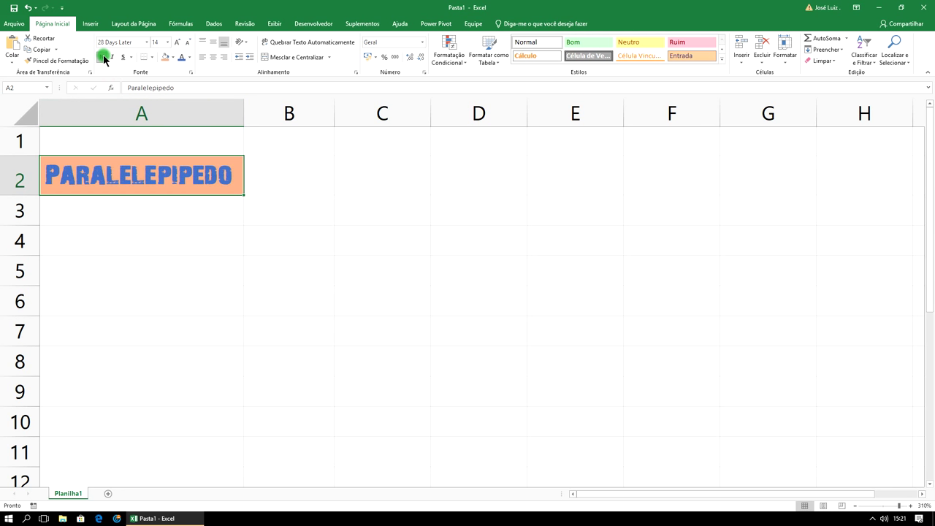
Step: Add italic and underline to A2 and reduce its font size to 10
click(111, 57)
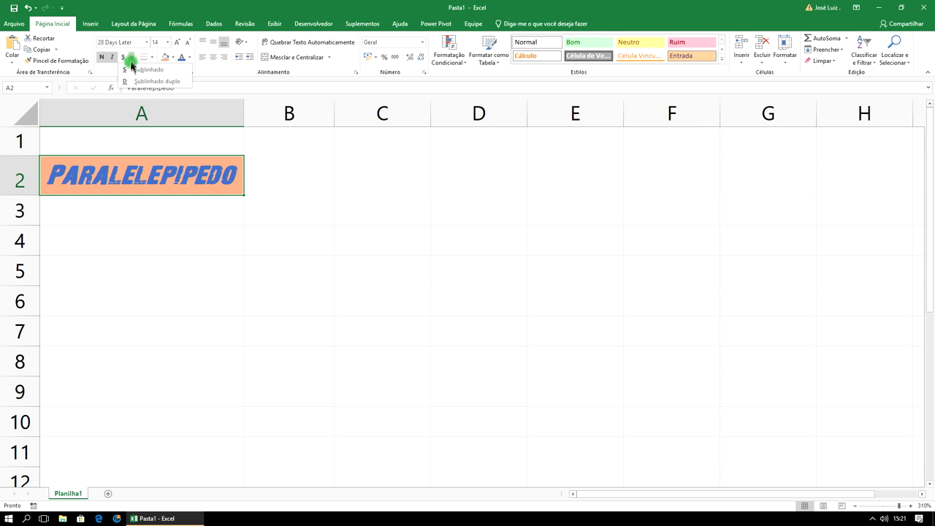
click(137, 69)
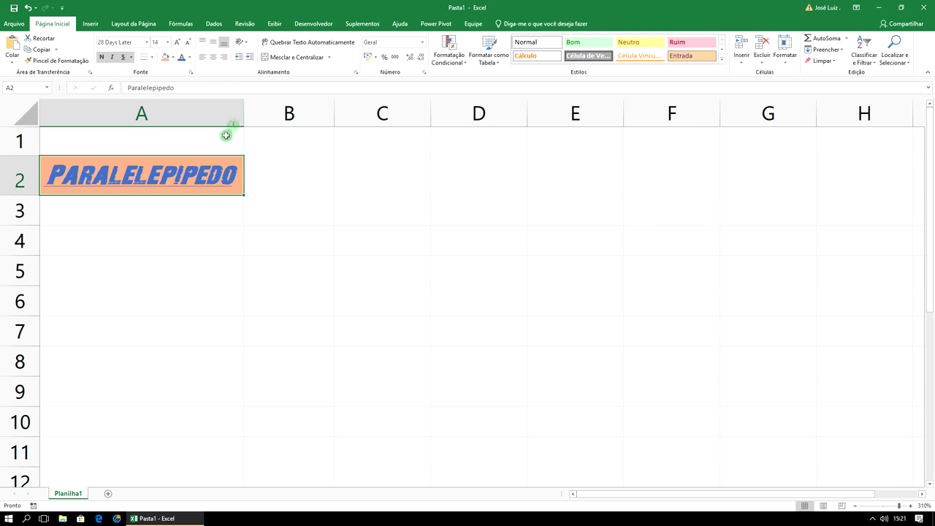
click(167, 42)
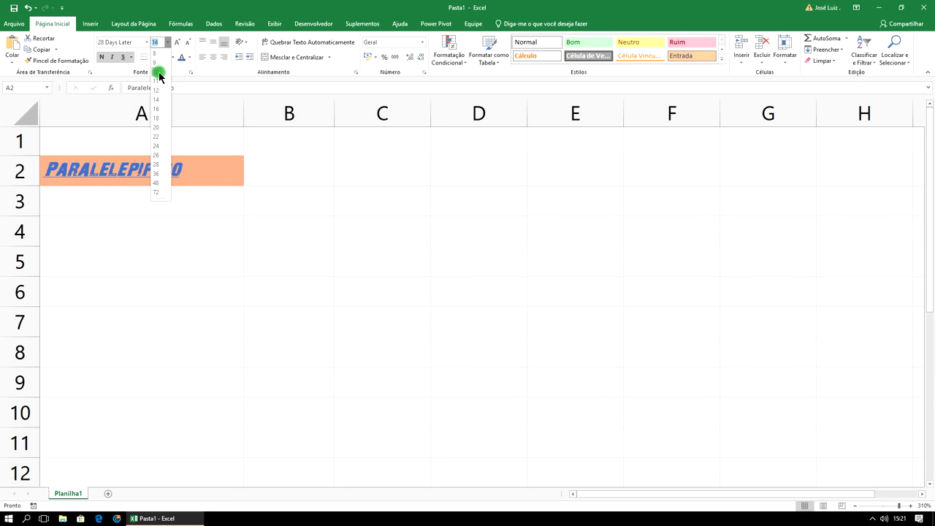
click(159, 73)
click(167, 169)
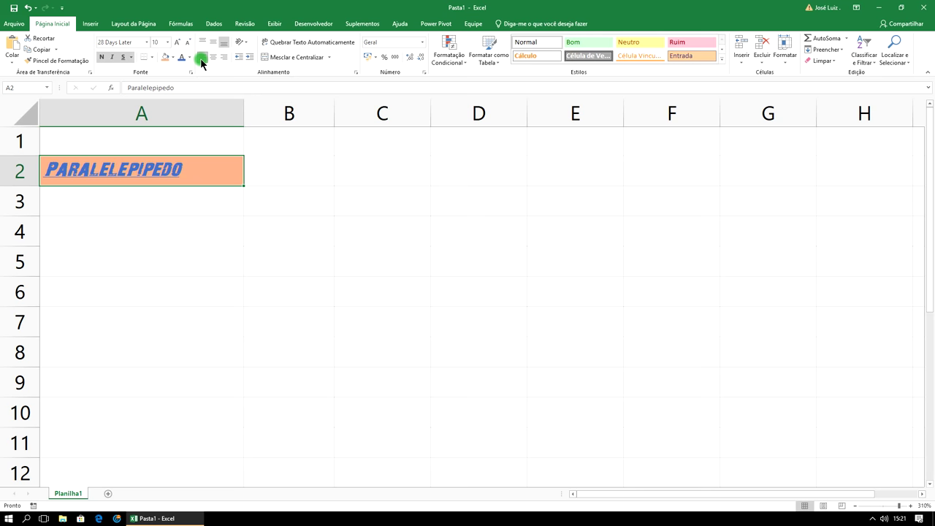
Step: Apply Centralizar and Alinhar no Meio to A2, then reselect A2 to check
click(211, 59)
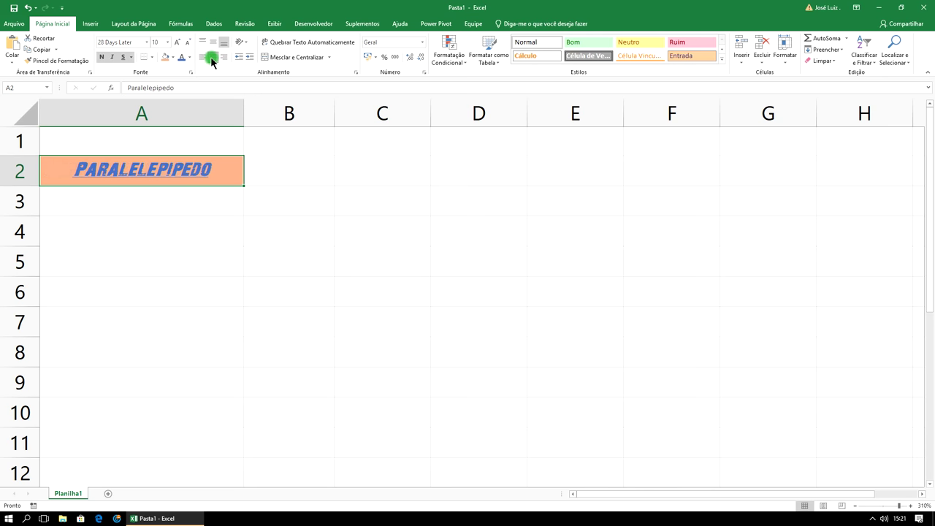
click(223, 59)
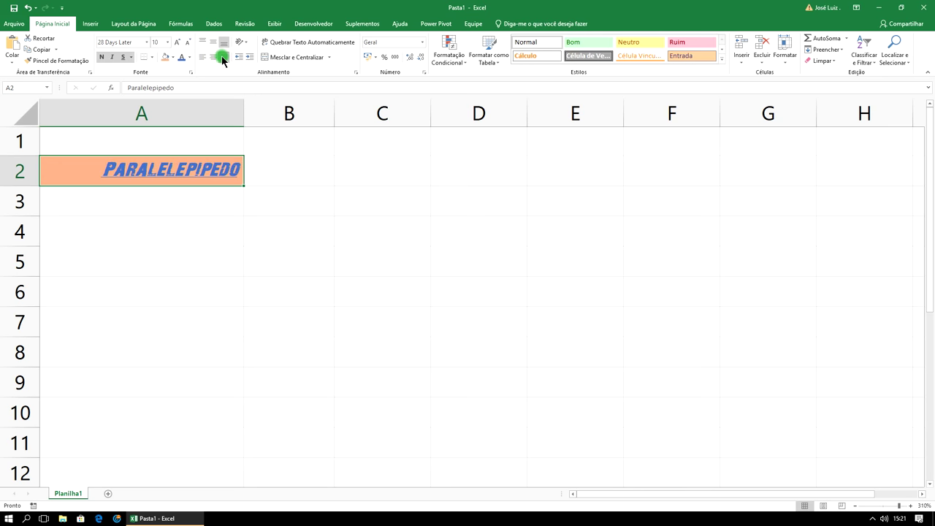
click(212, 58)
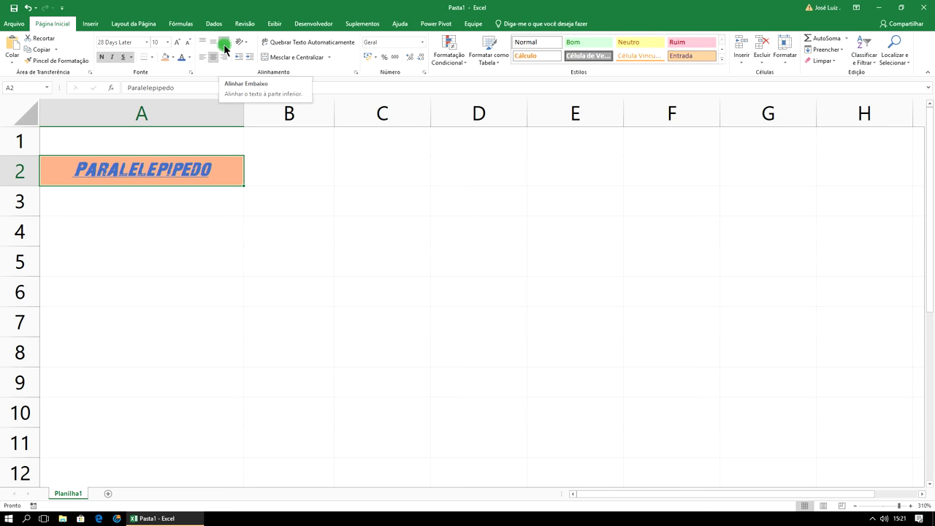
click(212, 46)
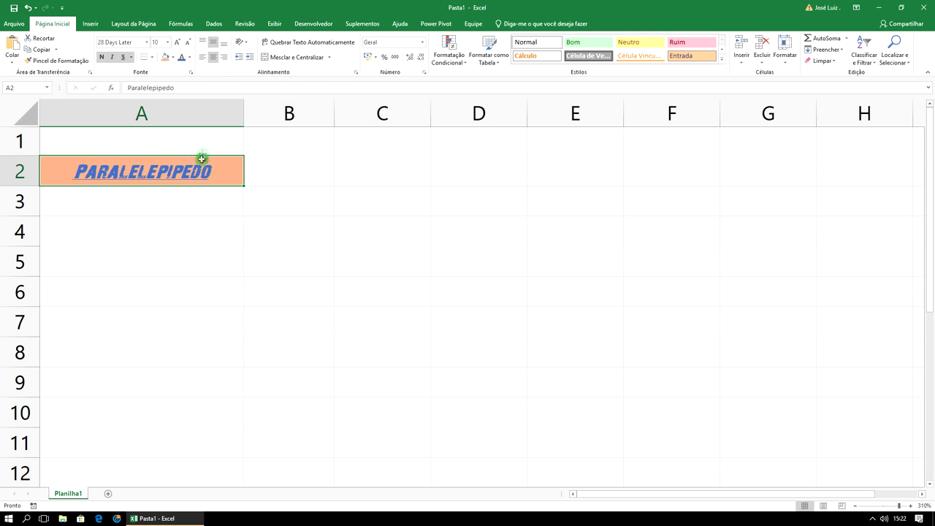
click(213, 42)
click(171, 207)
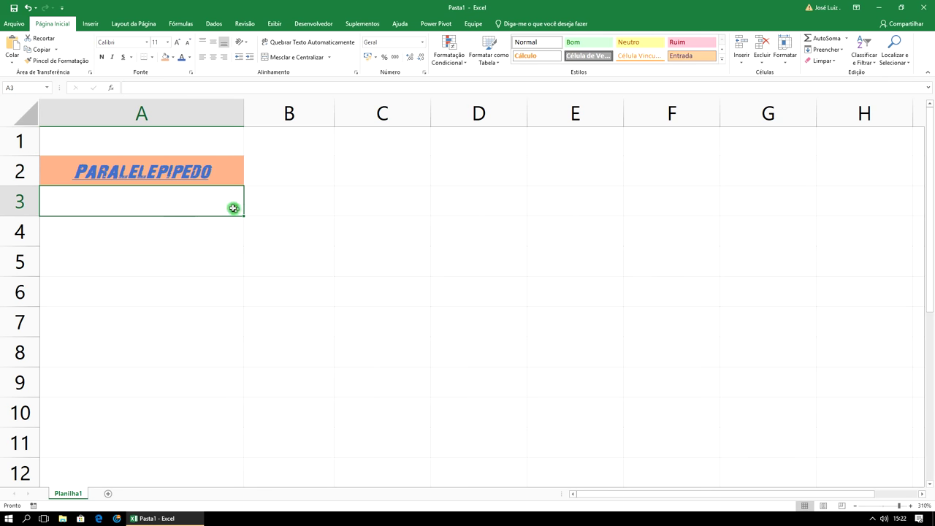
click(198, 164)
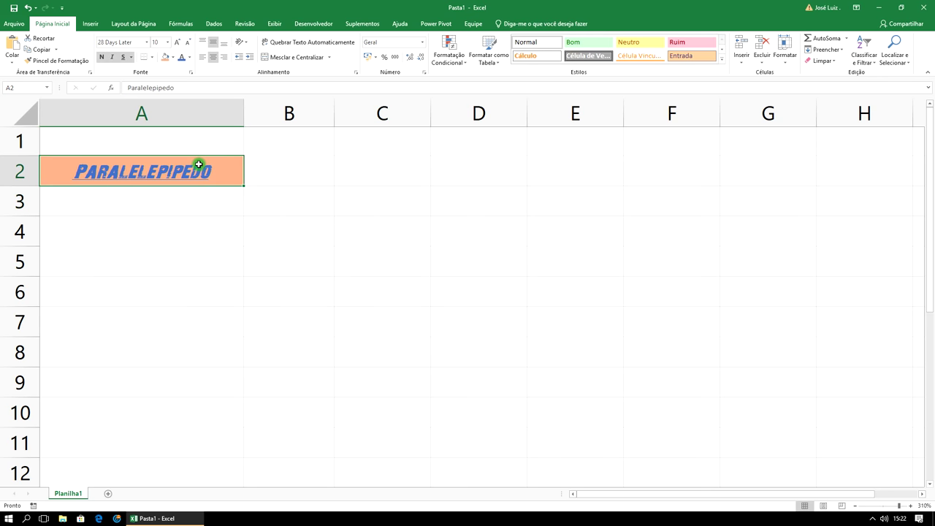